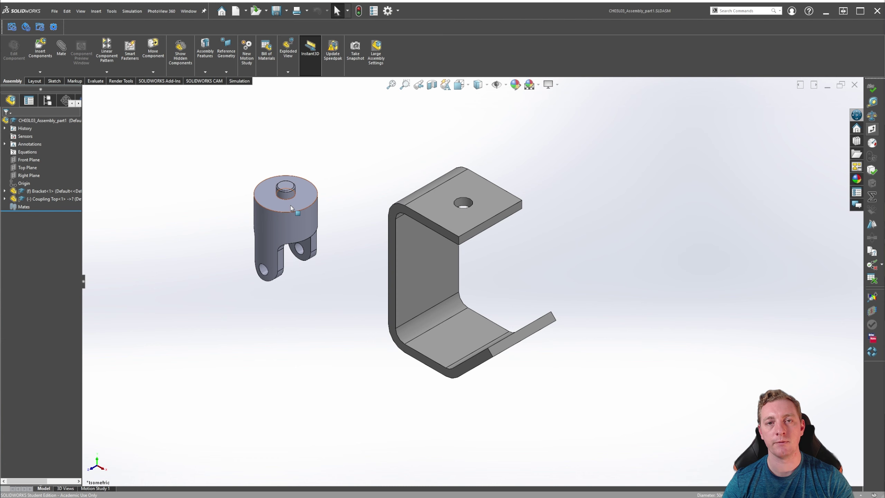
Drag the Coupling Top up and right, then spin it upright beside the Bracket.
click(33, 199)
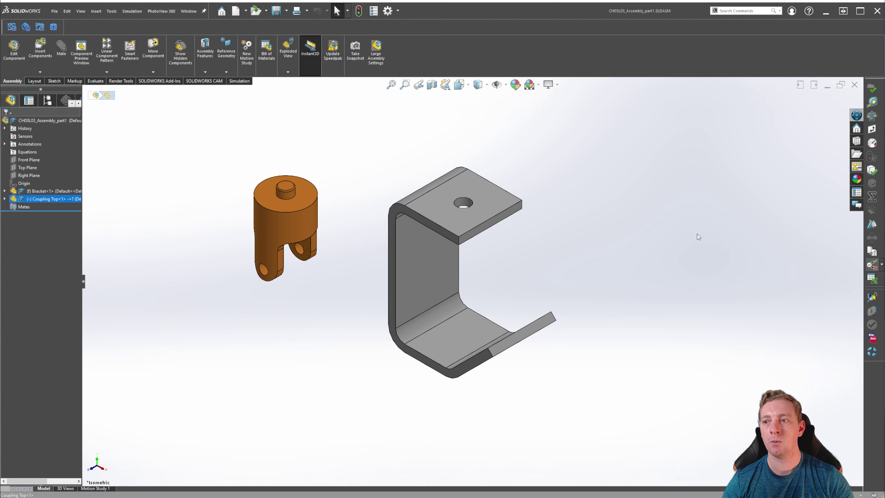
mouse_move(297, 207)
mouse_down()
mouse_move(315, 189)
mouse_move(312, 197)
mouse_move(256, 199)
mouse_move(293, 183)
mouse_move(295, 198)
mouse_up()
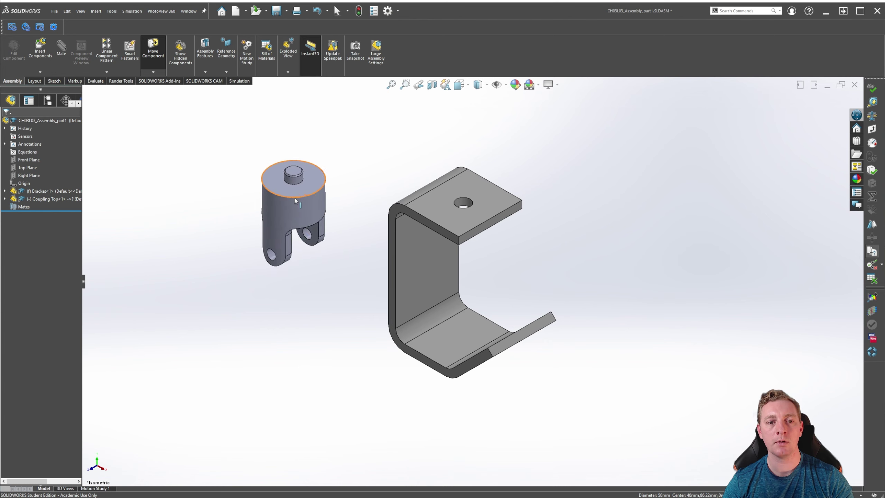
click(275, 203)
right_drag(288, 213, 300, 254)
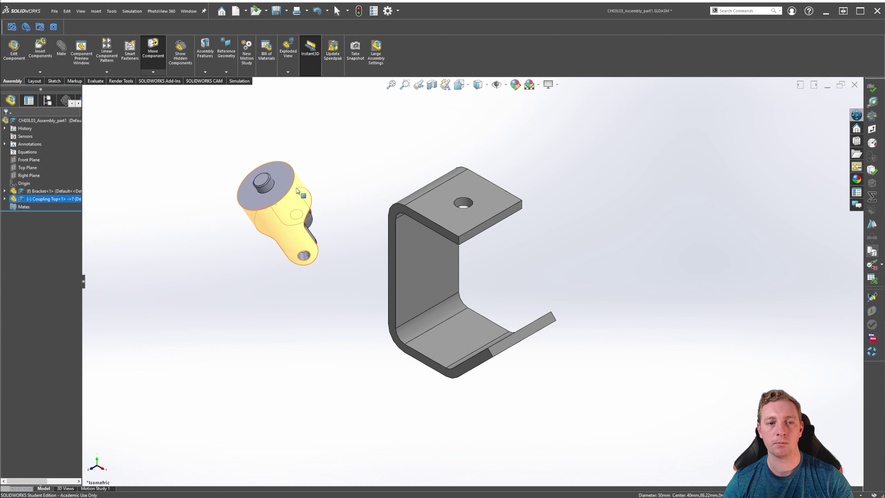
click(301, 256)
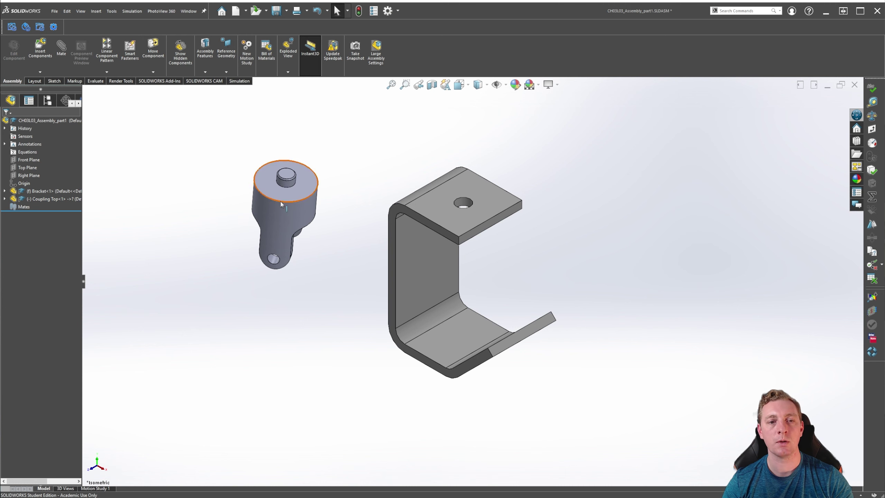
Put a move triad on the Coupling Top and drag it along X, leaving it slightly lower-left.
right_click(281, 212)
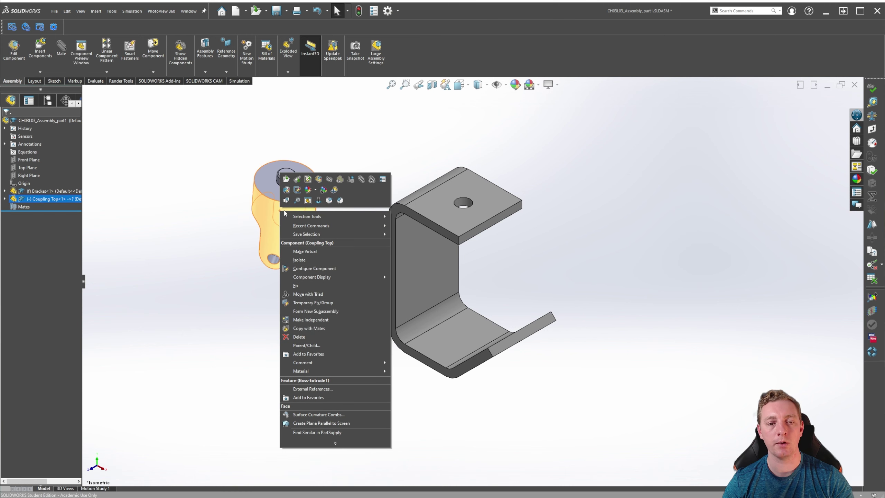
click(304, 294)
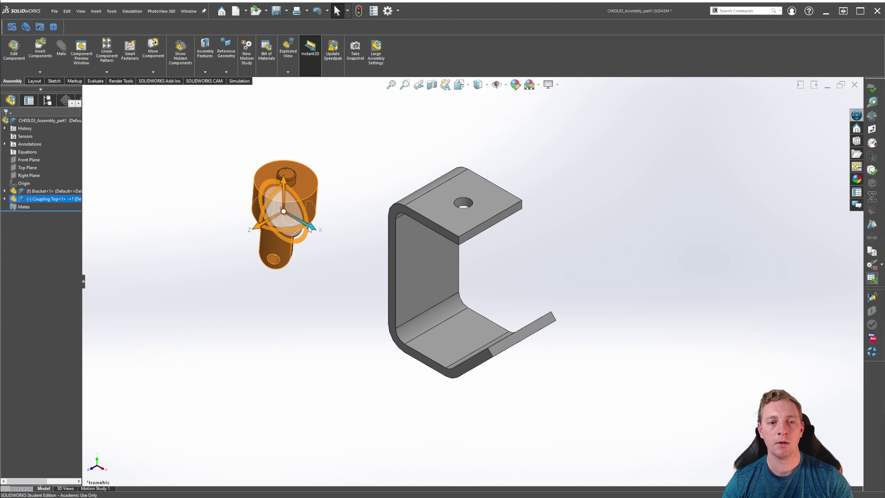
drag(293, 204, 275, 214)
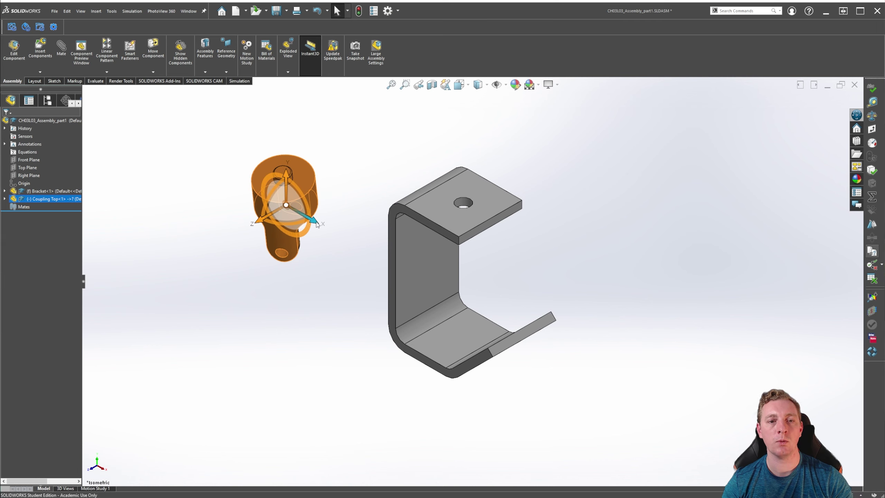
drag(317, 224, 292, 248)
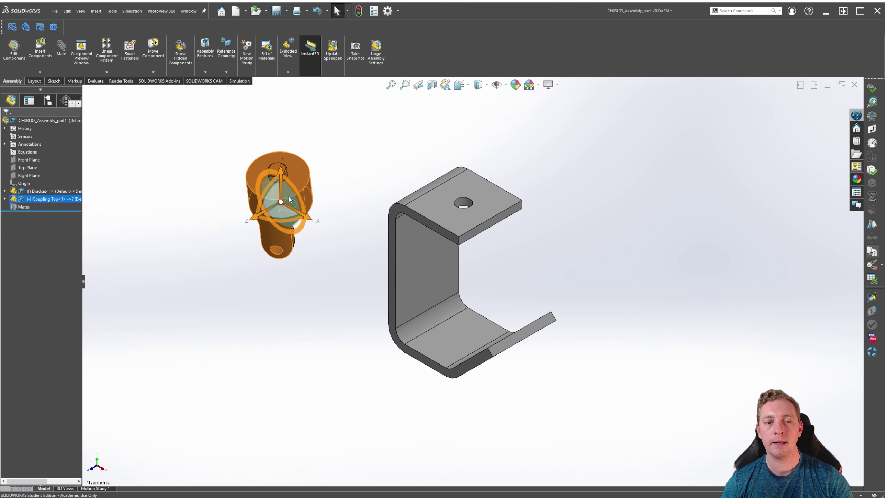
drag(289, 199, 279, 233)
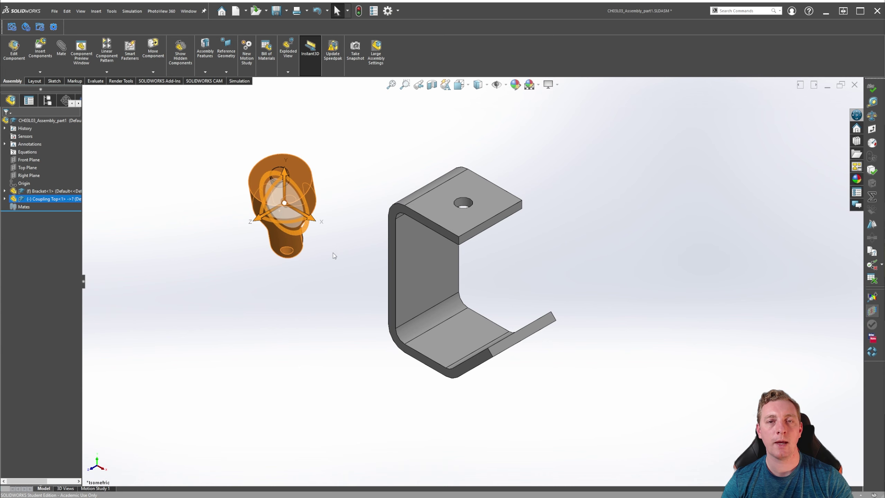
Attach a move triad to the Coupling Top and nudge it along the X axis.
right_click(305, 218)
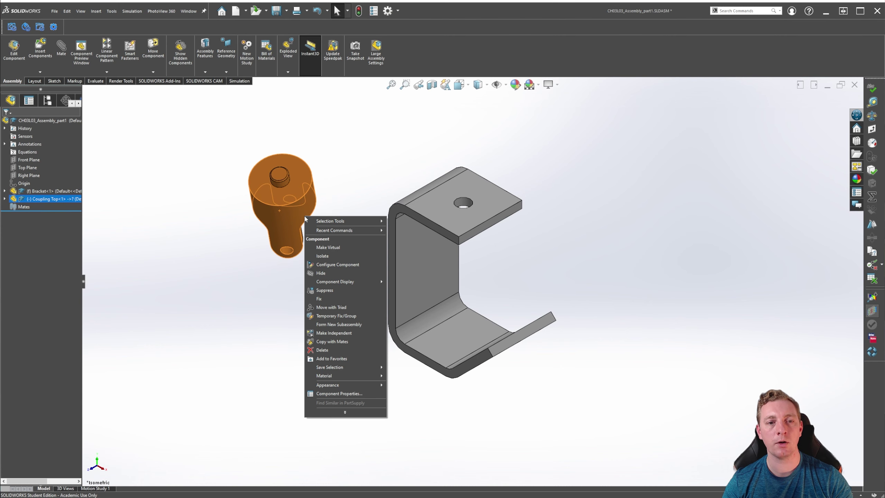
click(258, 263)
right_click(287, 208)
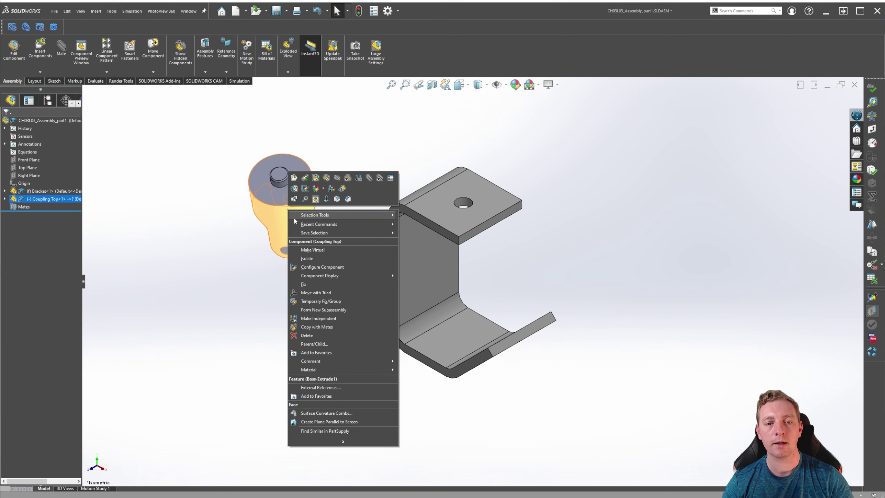
click(309, 293)
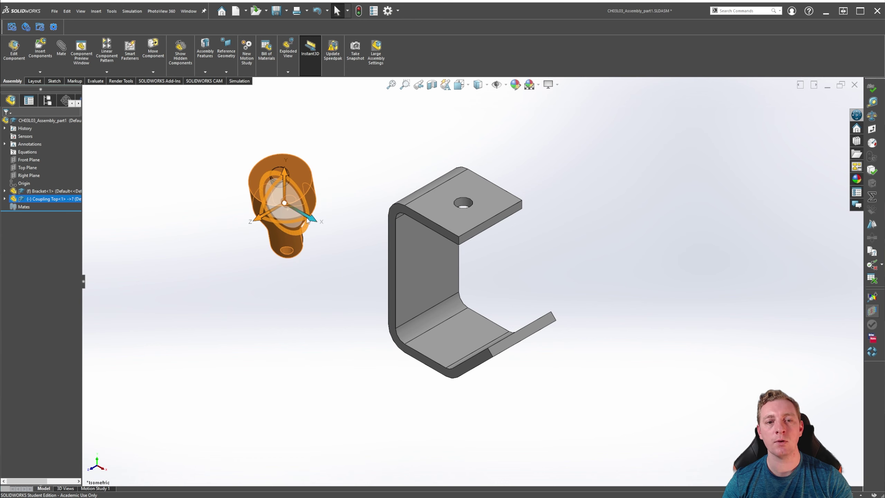
drag(309, 222, 308, 219)
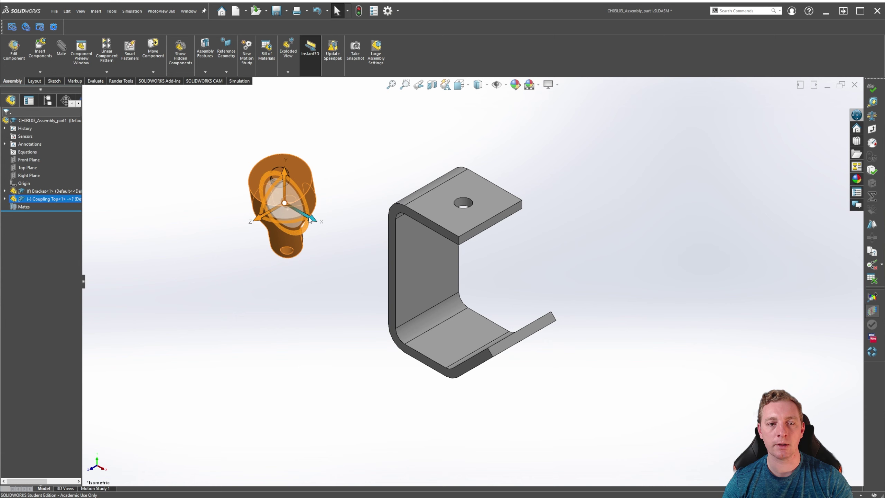
right_click(309, 219)
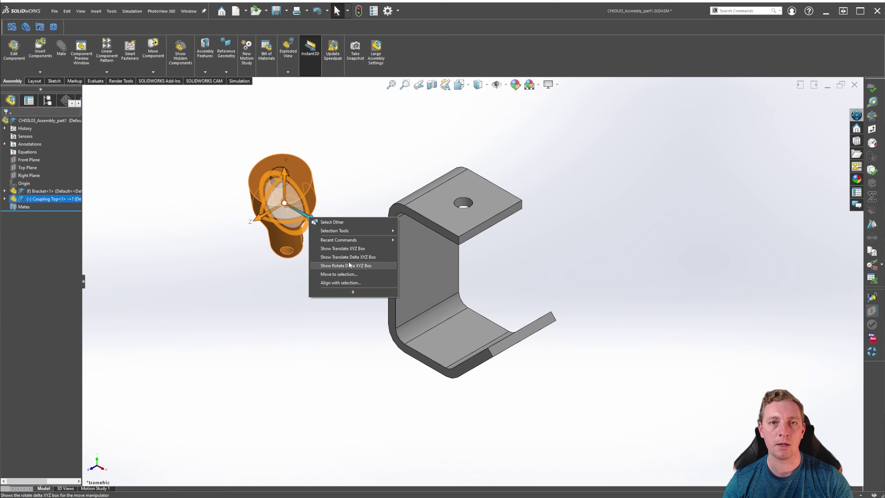
click(224, 299)
Reattach the triad and use its Move to selection option to relocate it.
right_click(285, 209)
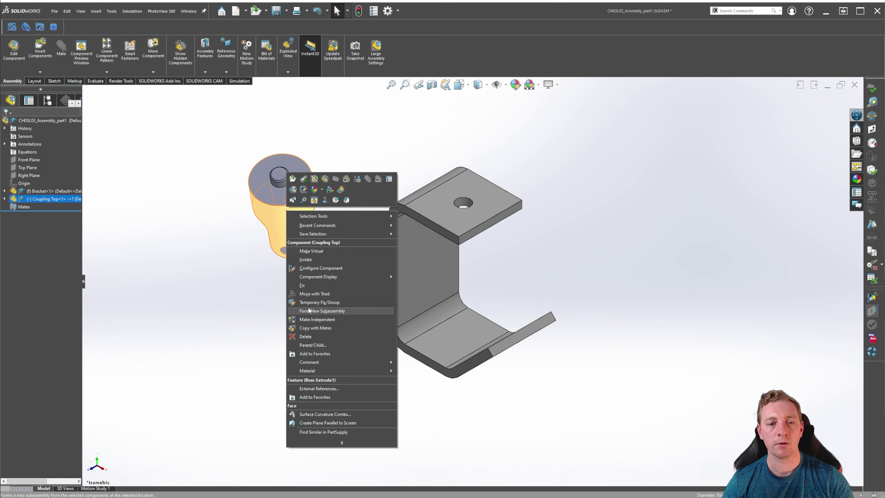
click(301, 295)
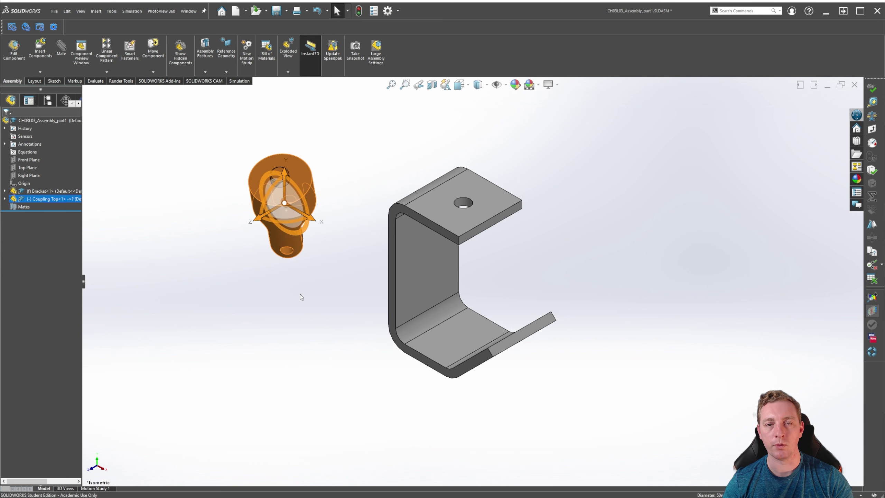
click(295, 197)
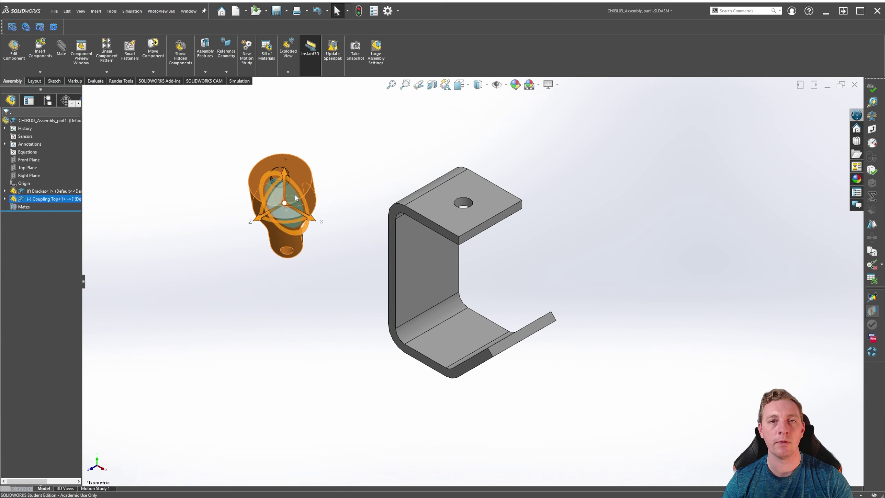
right_click(296, 197)
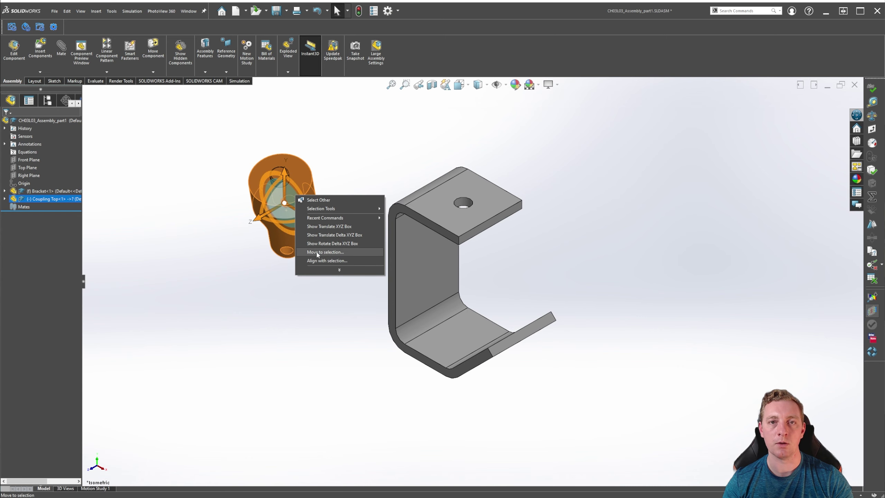
click(316, 260)
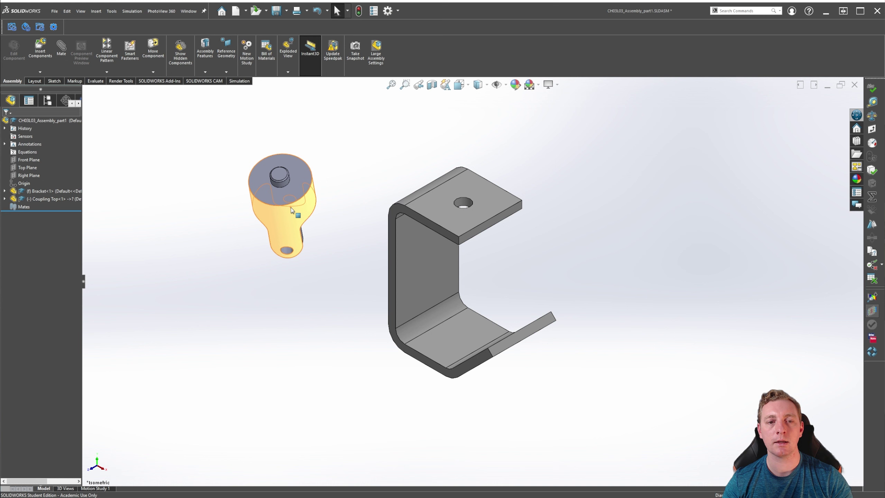
Reattach the triad to the Coupling Top and bring up its options menu.
right_click(292, 209)
click(314, 291)
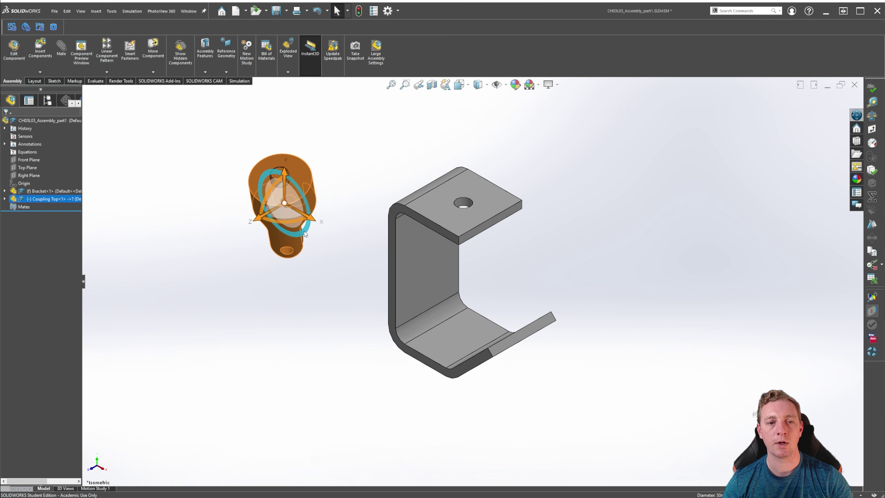
right_click(292, 199)
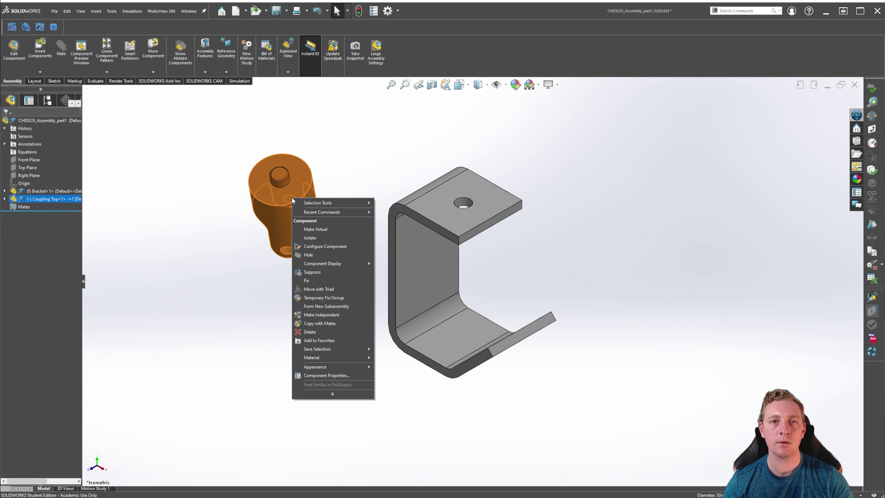
click(318, 289)
right_click(297, 211)
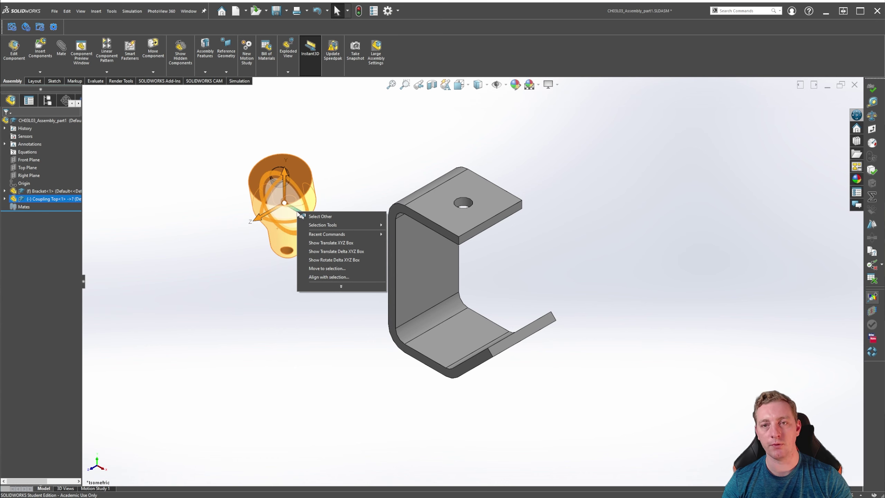
Show the triad's Translate XYZ, Delta XYZ and Rotate Delta XYZ boxes, with all three rotation angles at 0.00deg.
click(329, 243)
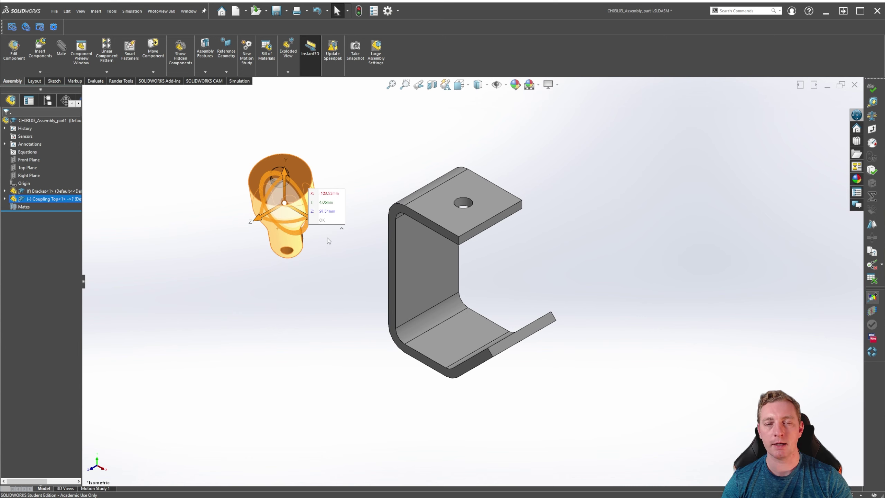
right_click(297, 199)
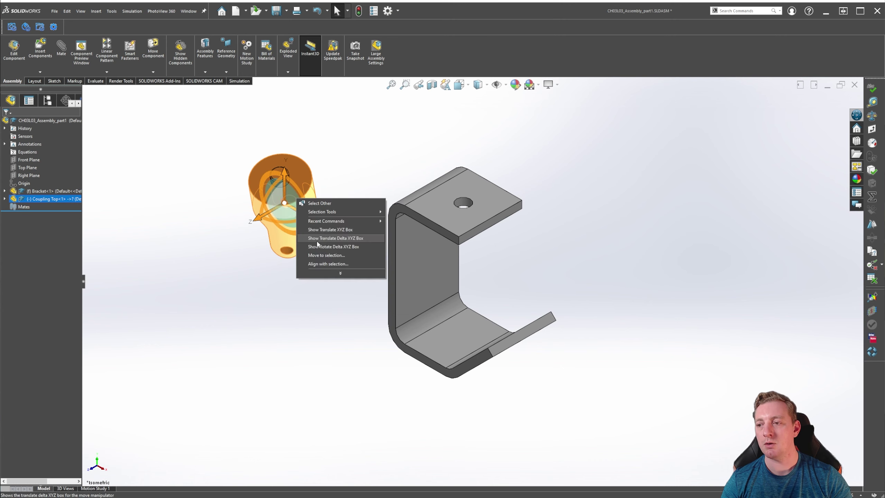
click(318, 242)
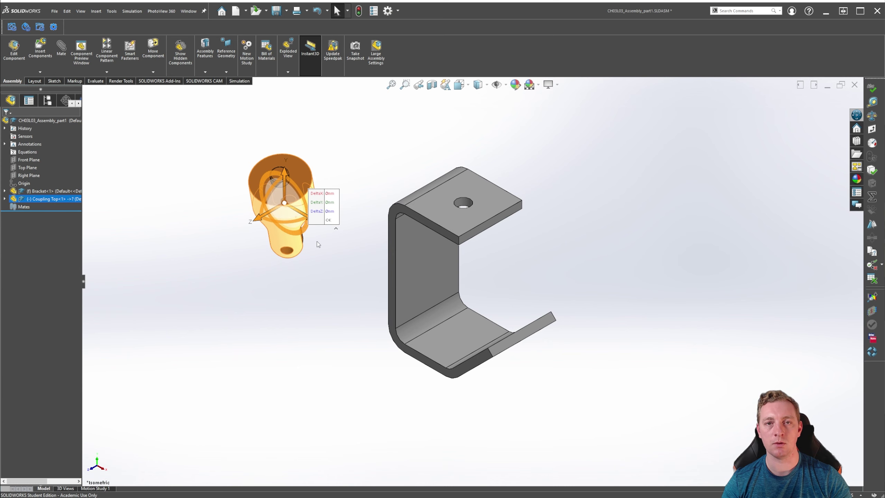
right_click(296, 201)
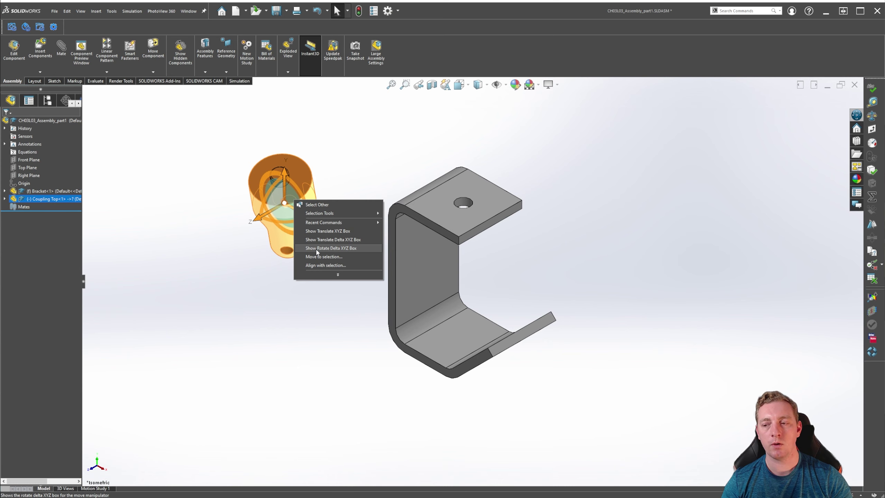
click(316, 249)
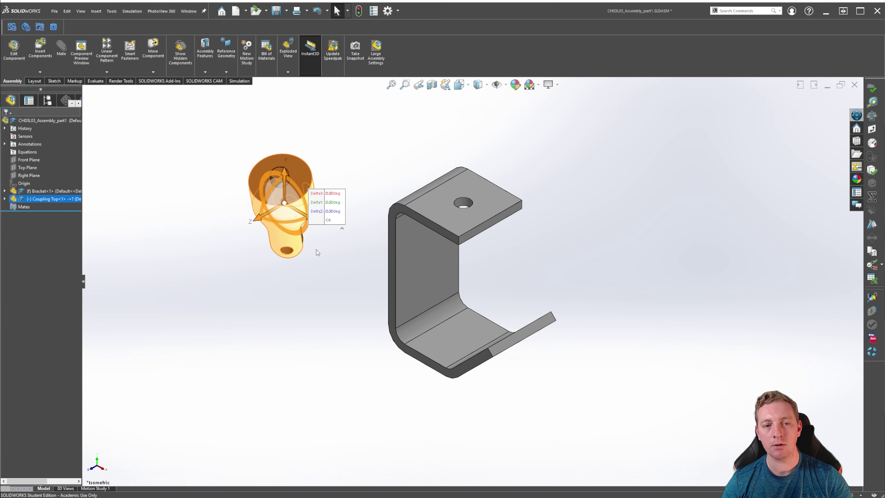
right_click(324, 211)
click(312, 296)
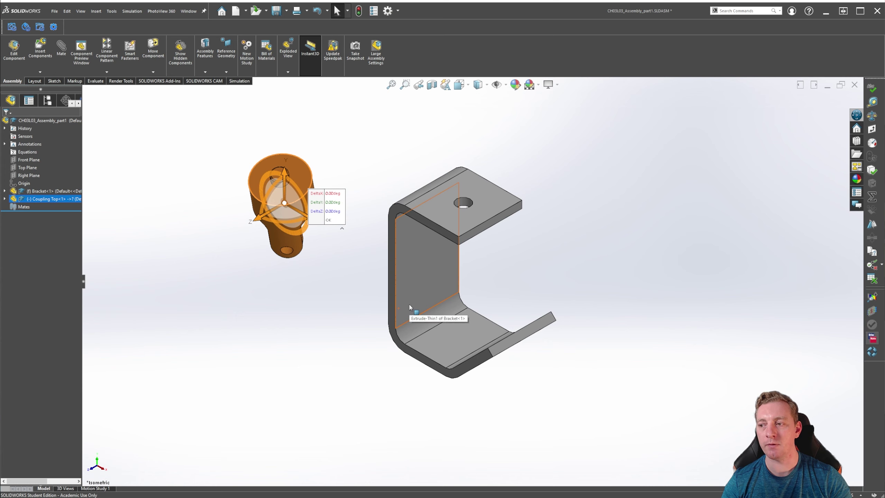
Hide the rotation delta box, drag the triad off the coupling, and align it with a selection.
click(328, 220)
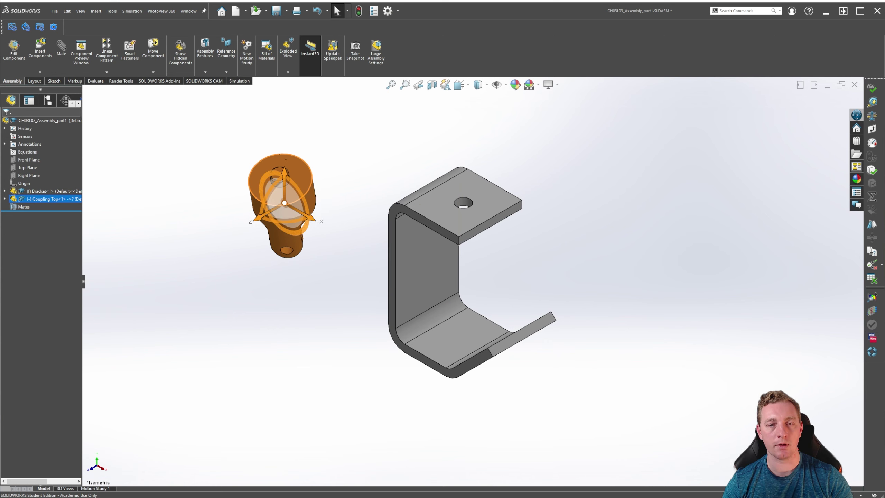
alt+drag(284, 202, 379, 152)
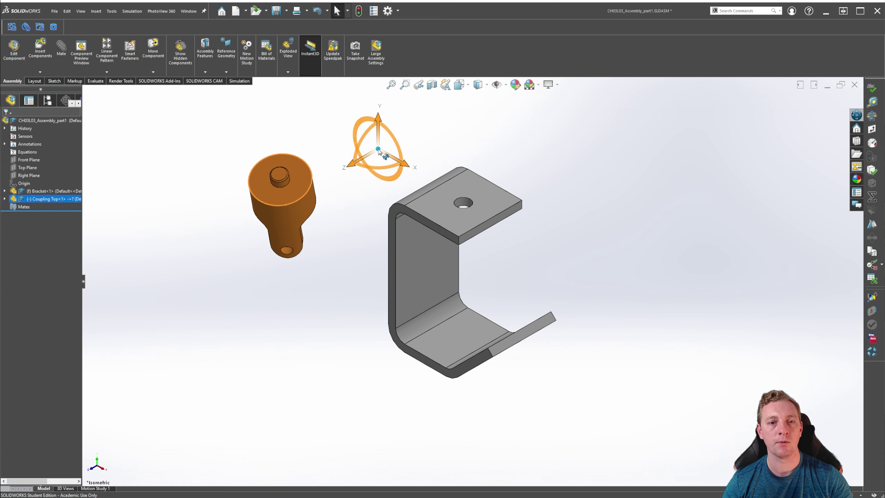
right_click(378, 150)
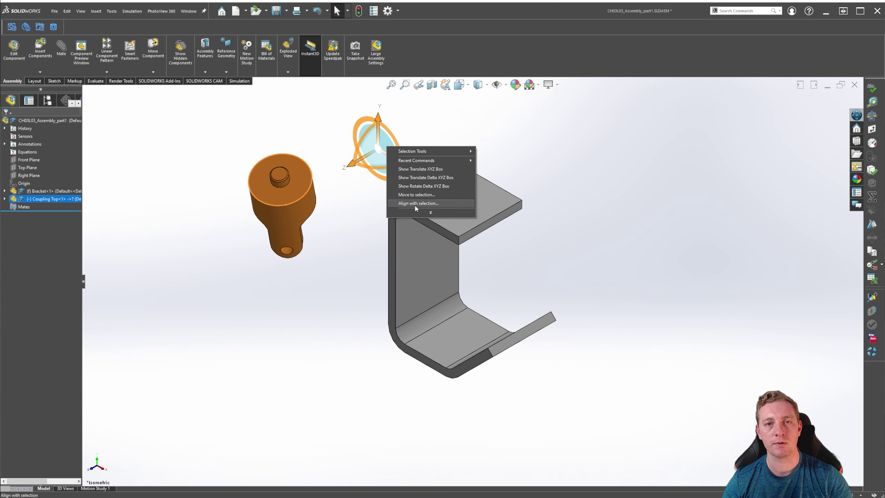
mouse_move(415, 212)
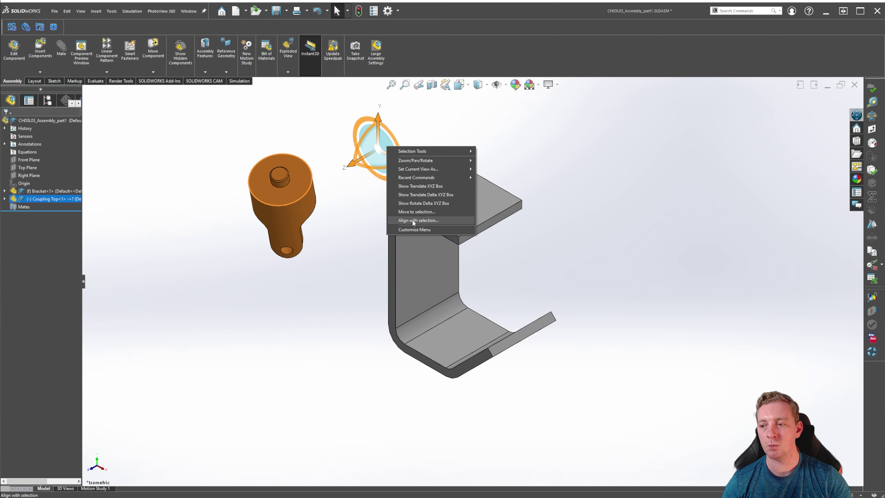
click(413, 220)
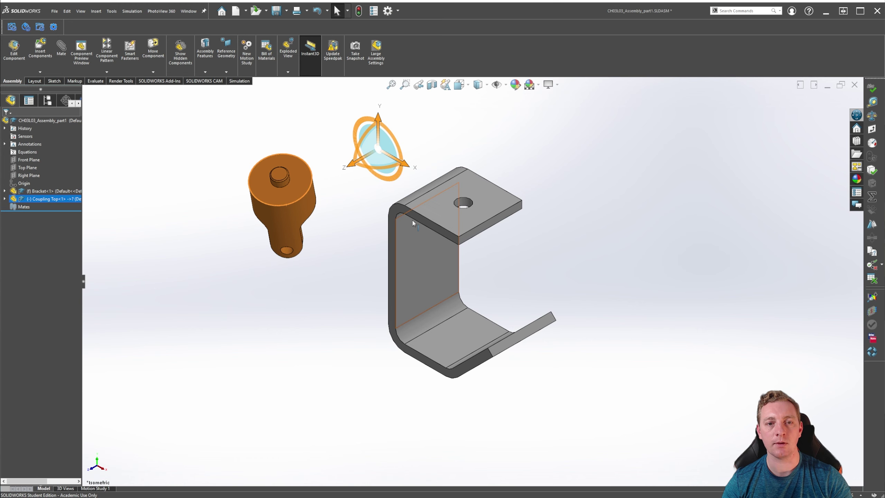
Move the triad to the Bracket's top corner and align it with the assembly origin.
right_click(390, 146)
click(416, 196)
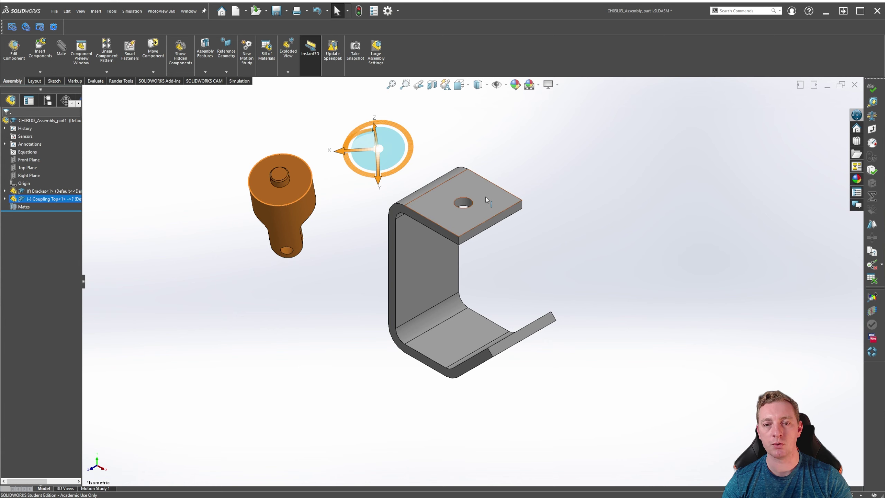
click(404, 205)
right_click(405, 207)
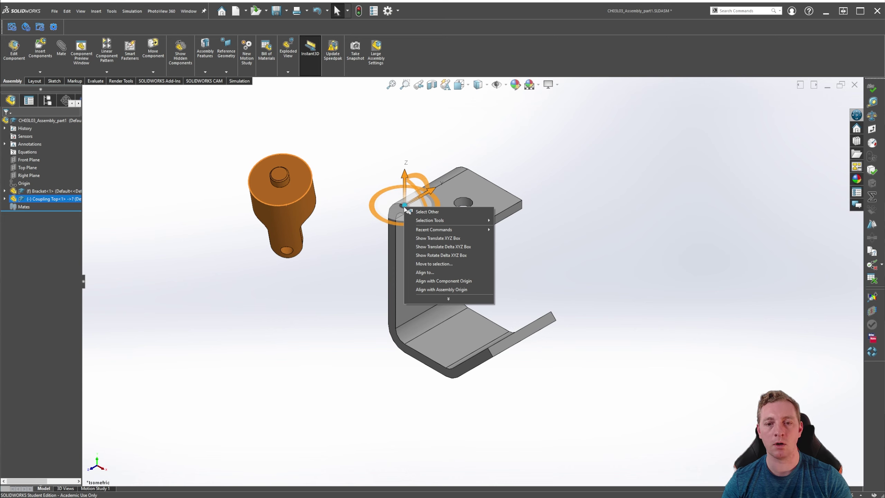
click(441, 289)
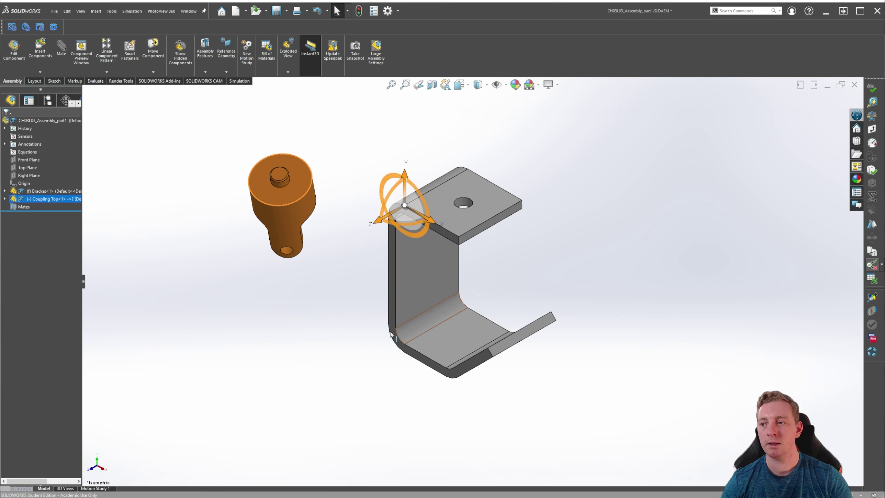
Reattach the triad to the coupling, then clear it and deselect the part.
click(315, 305)
right_click(282, 214)
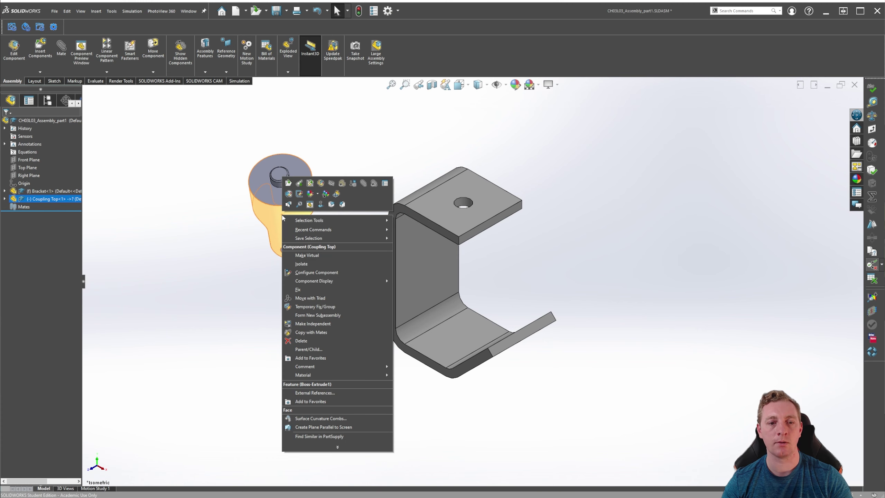
click(308, 298)
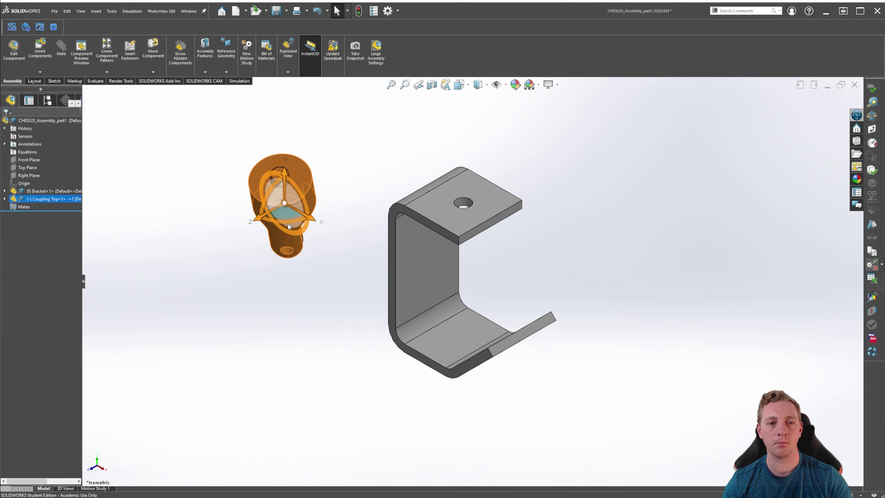
click(761, 359)
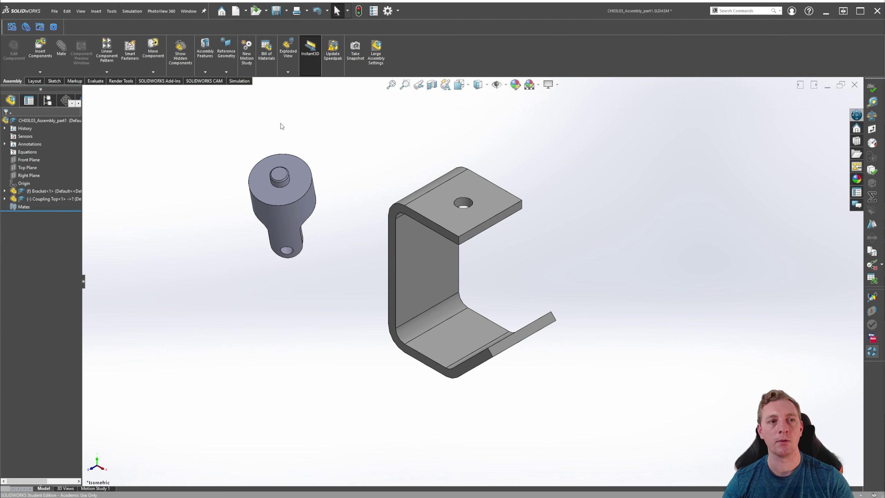
Browse Tools > Component for the move command without choosing one.
click(112, 12)
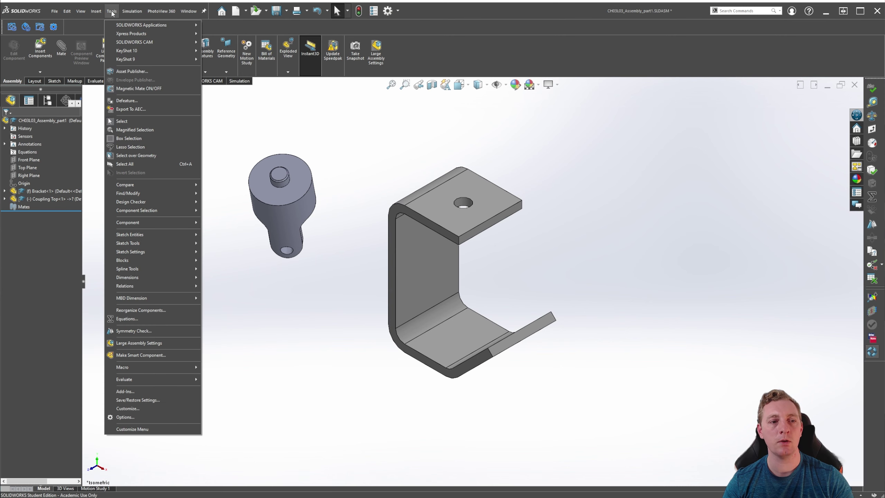
mouse_move(137, 223)
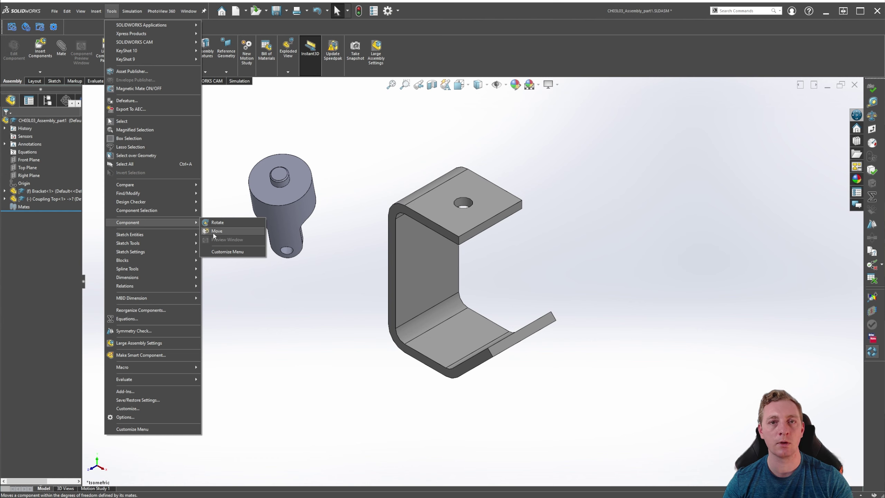
click(312, 238)
Pick Move from the coupling's full context menu, then show the Move/Rotate Component dropdown.
right_click(295, 211)
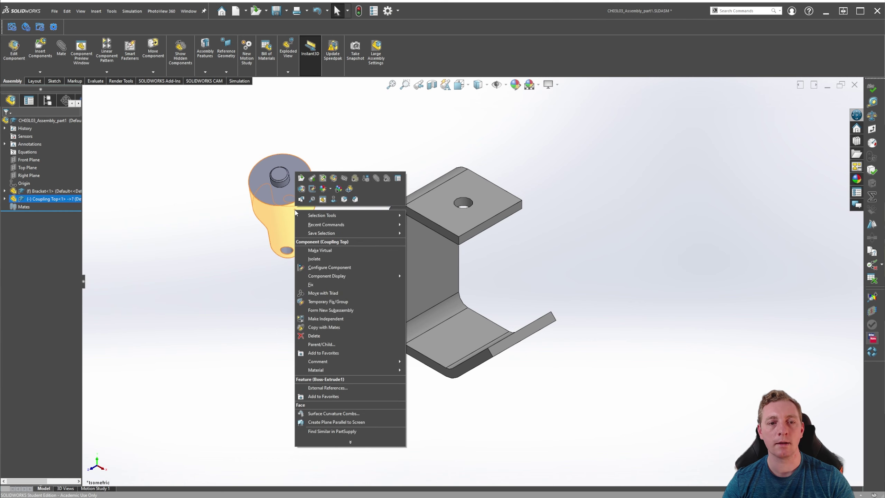
click(351, 443)
mouse_move(350, 443)
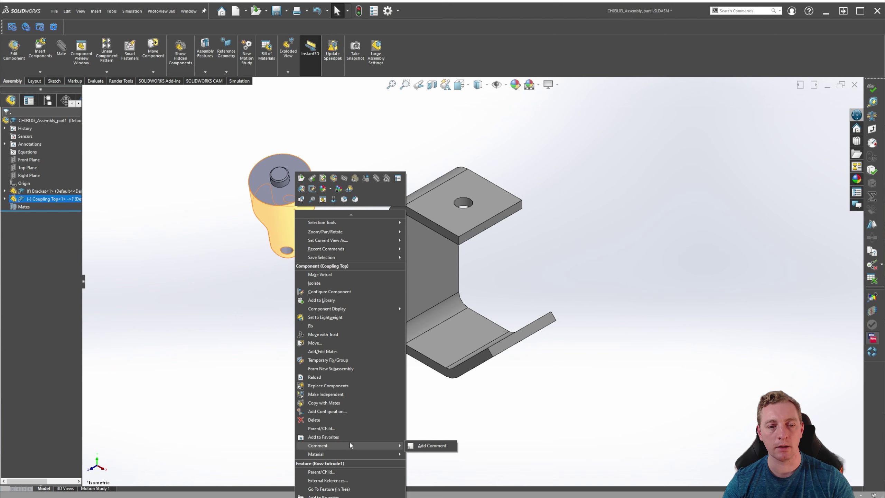
click(317, 343)
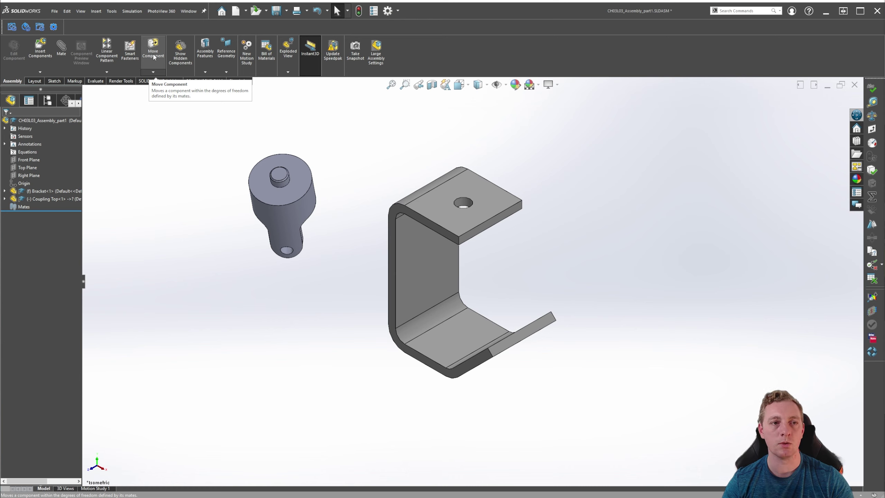
click(153, 72)
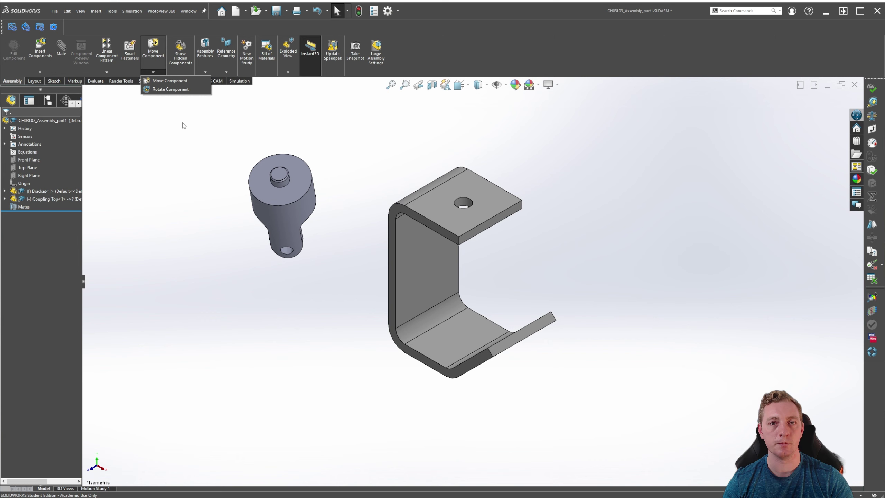
Open Move Component, briefly view Rotate Component, then return to Free Drag moving.
click(187, 170)
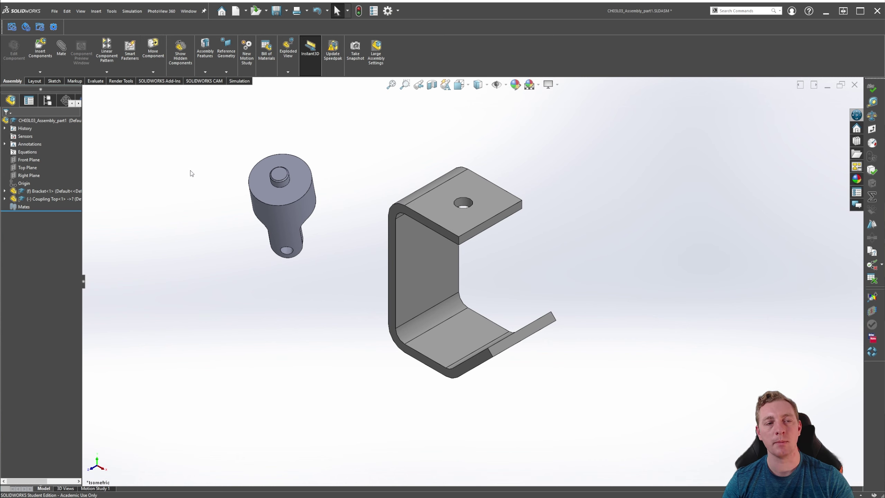
click(153, 47)
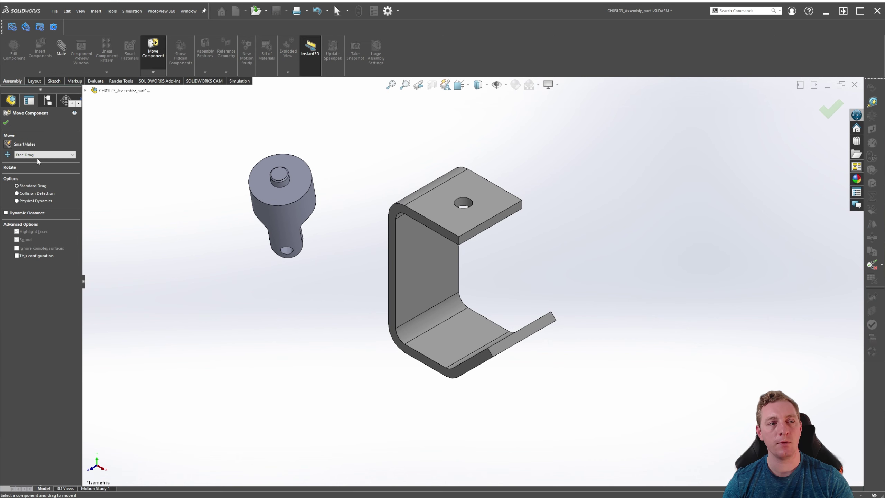
click(12, 168)
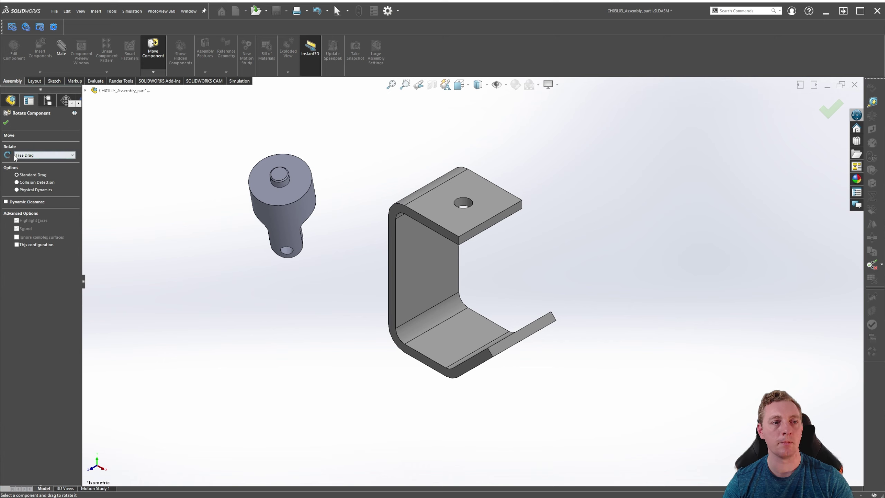
click(10, 136)
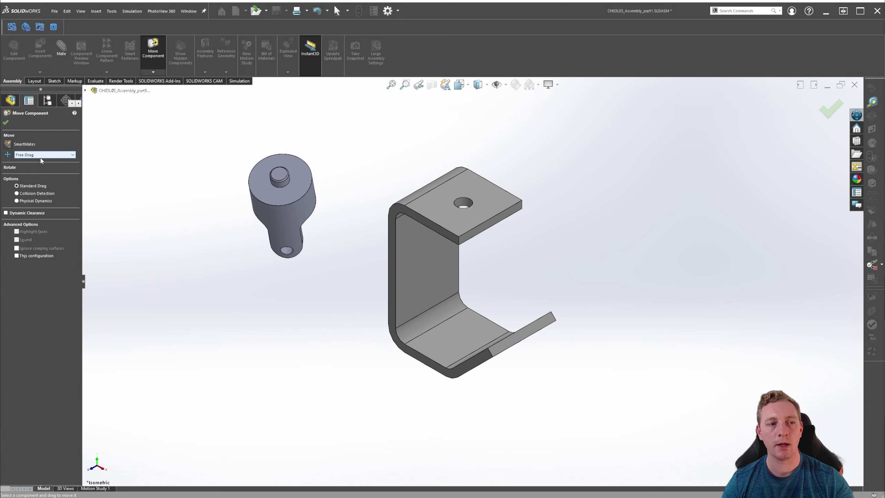
Keep Free Drag, enable Collision Detection, and push the coupling toward the Bracket.
click(52, 155)
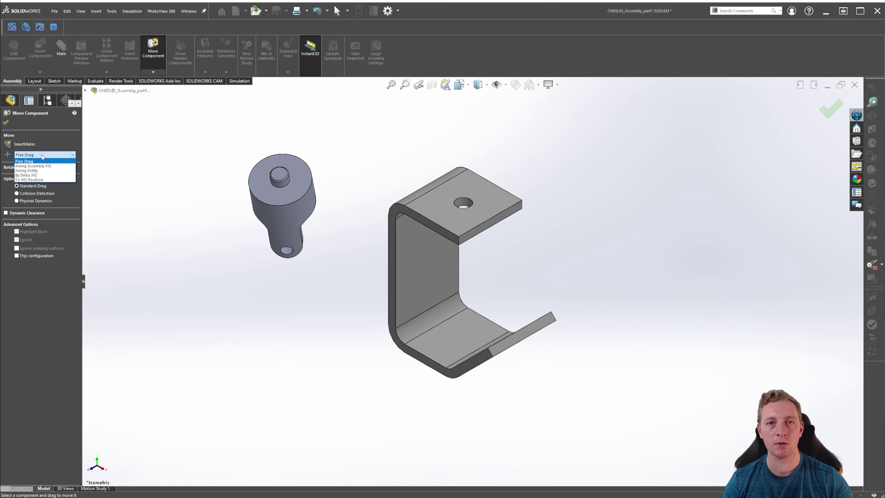
click(42, 155)
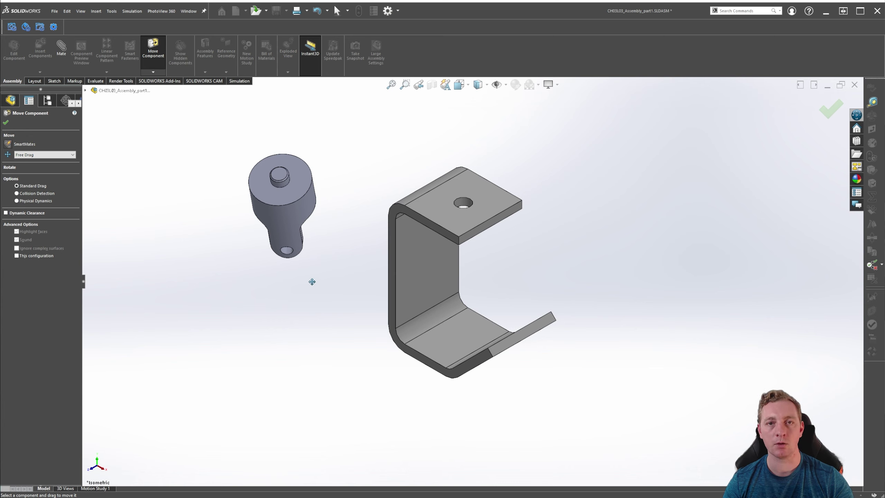
click(27, 194)
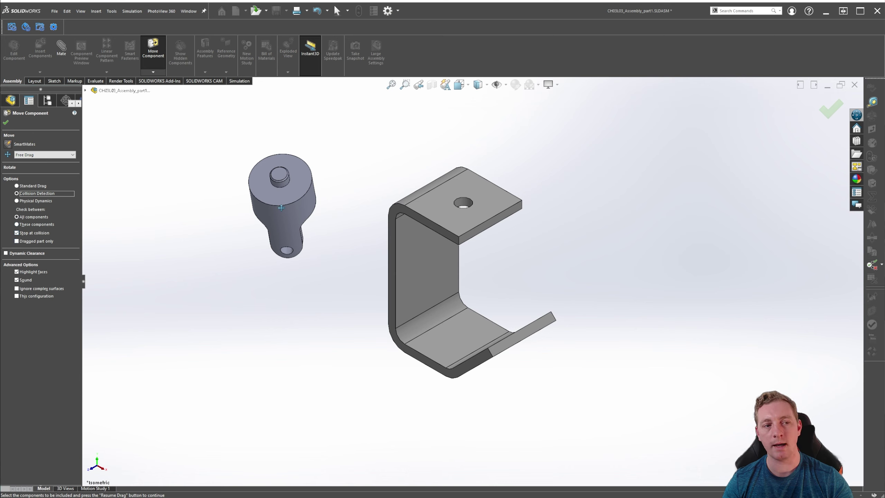
drag(270, 198, 296, 202)
Try Physical Dynamics on the coupling, then return to Collision Detection with Dynamic Clearance checked.
click(19, 201)
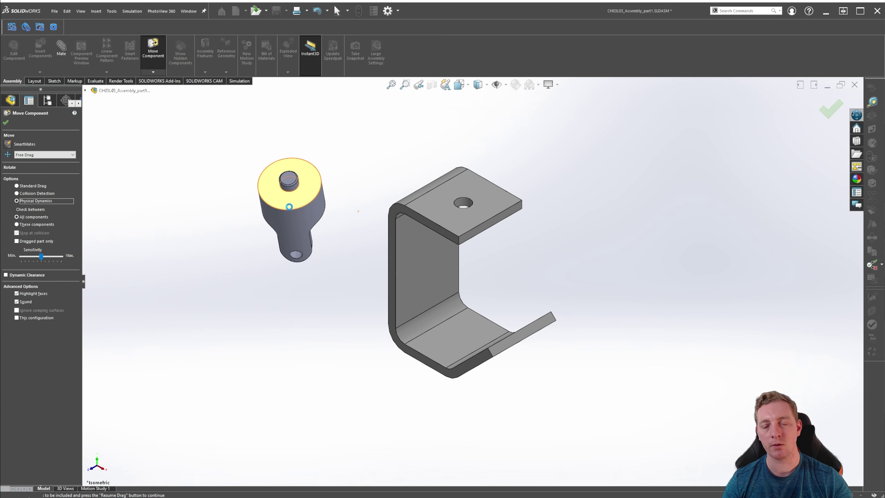
drag(289, 207, 613, 218)
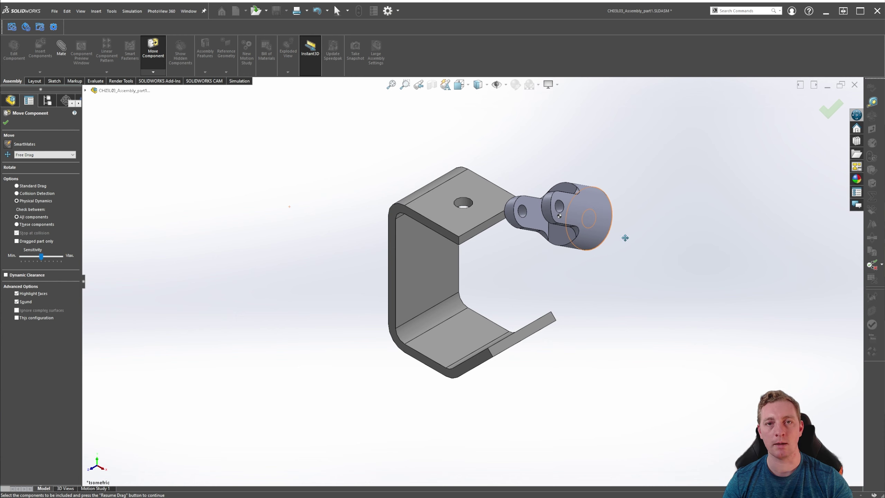
click(16, 193)
click(5, 254)
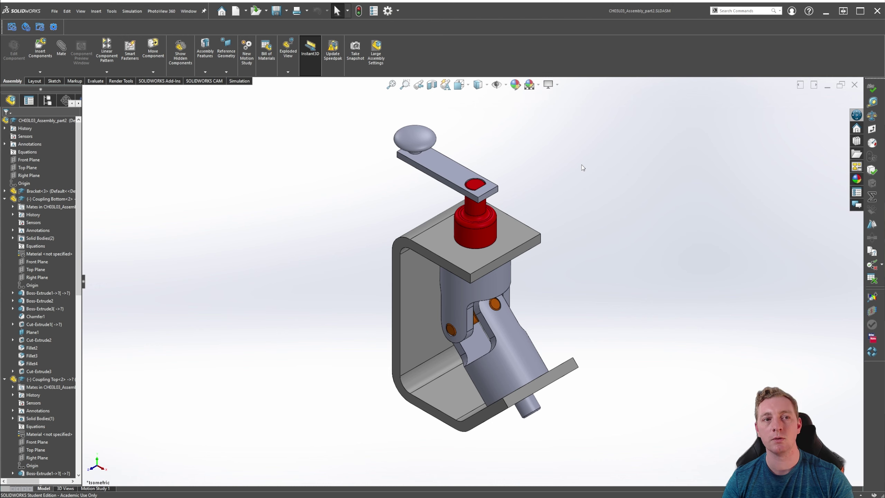
Set Collision Detection to These components with Coupling Top-2 and Coupling Bottom-2, then resume drag.
click(154, 49)
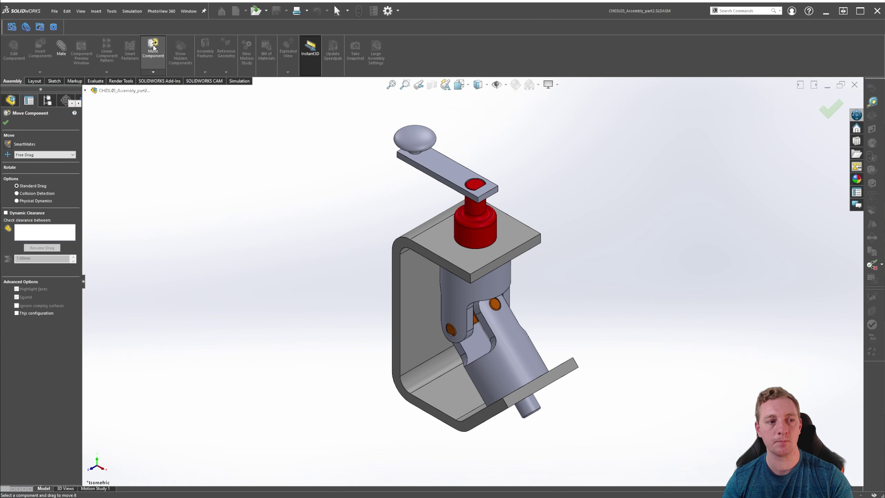
click(16, 193)
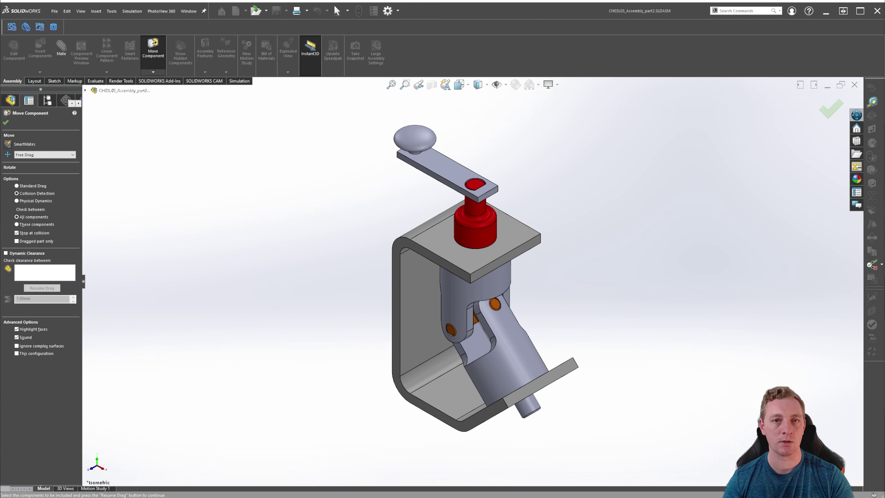
click(17, 224)
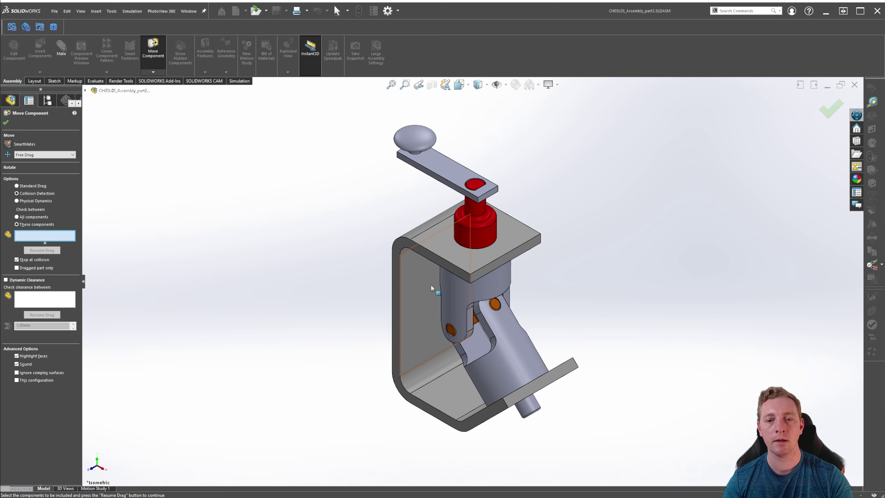
click(486, 283)
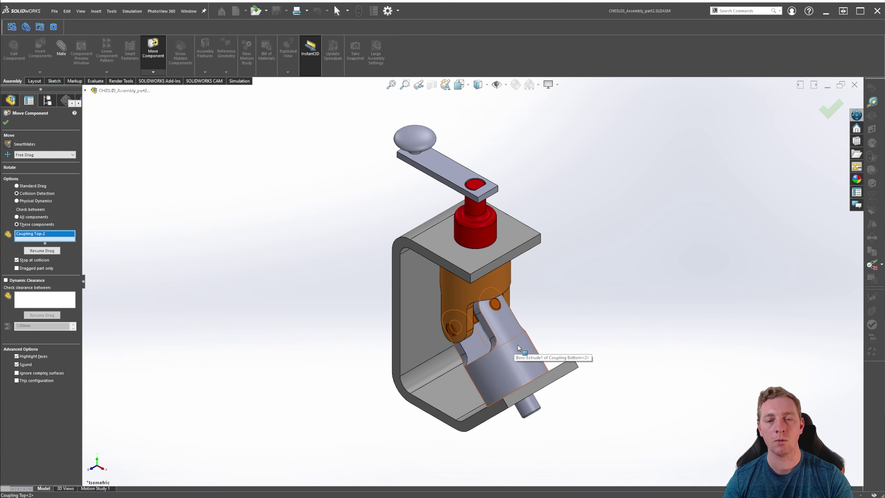
click(517, 345)
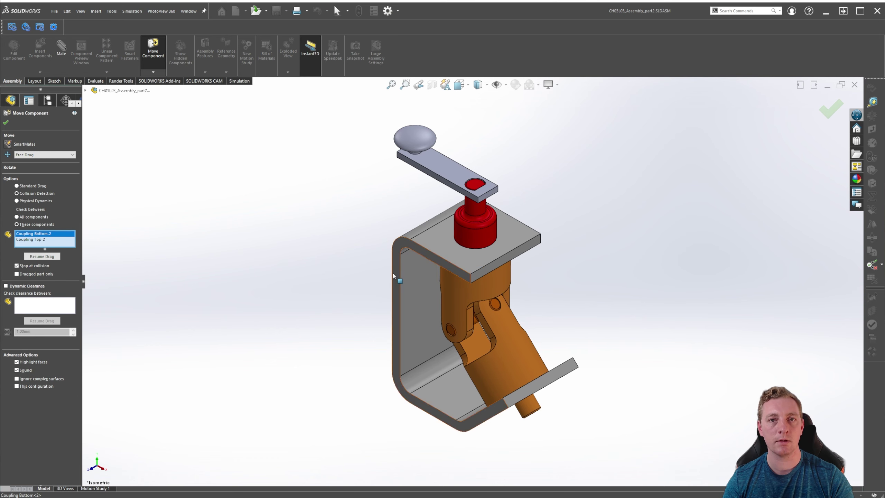
click(41, 256)
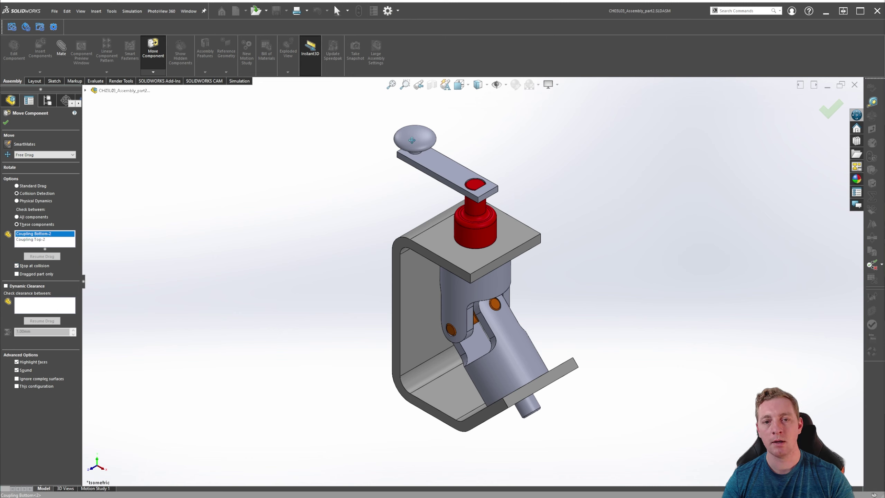
Drag the crank through several positions, toggling Stop at collision off and on, until the couplings meet.
drag(411, 143, 557, 171)
click(16, 265)
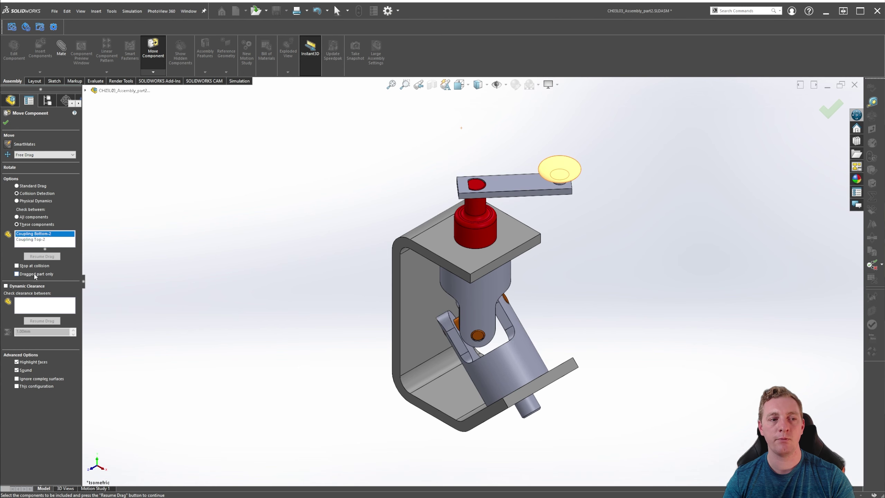
click(26, 267)
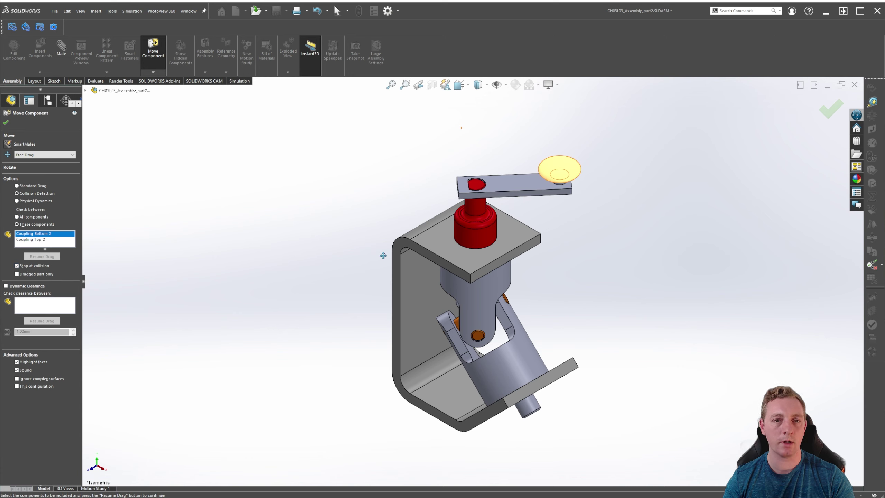
drag(567, 174, 512, 213)
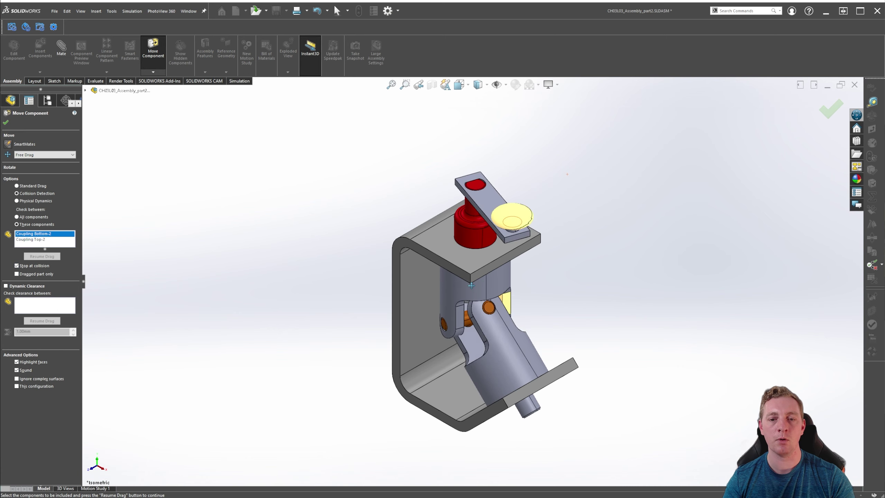
drag(480, 286, 532, 211)
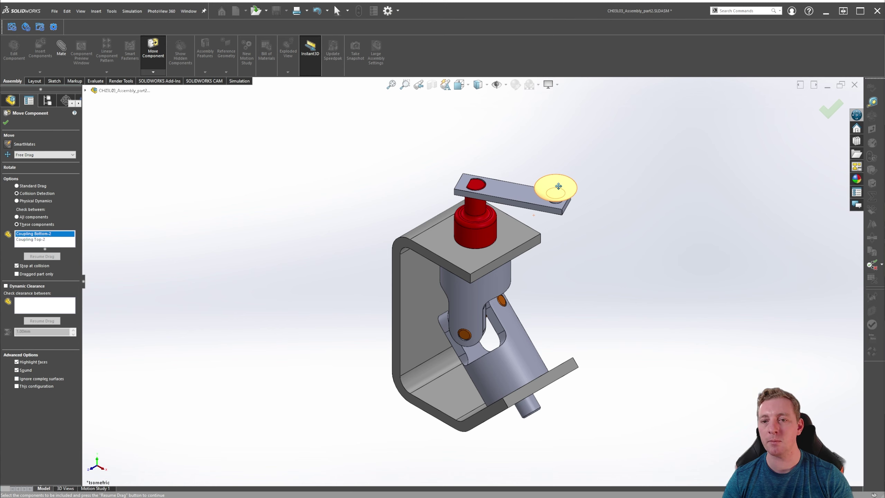
drag(558, 186, 528, 132)
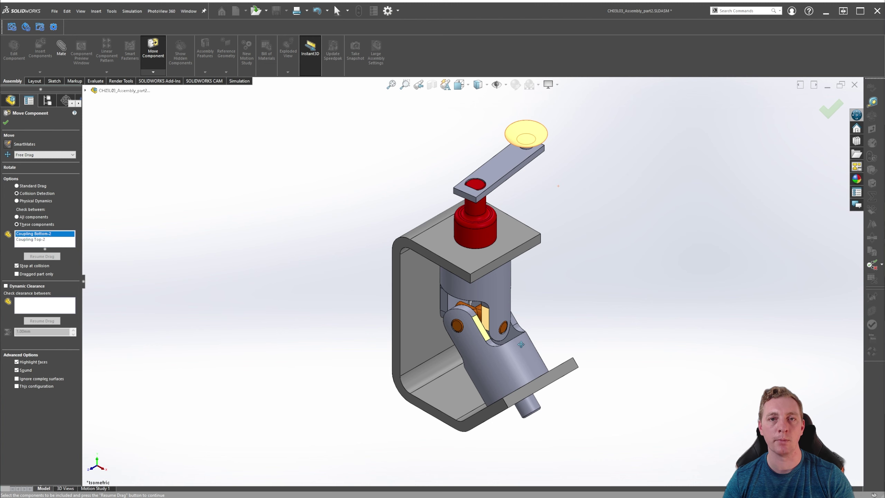
Close Move Component and start editing the Coupling Bottom part in context.
click(6, 123)
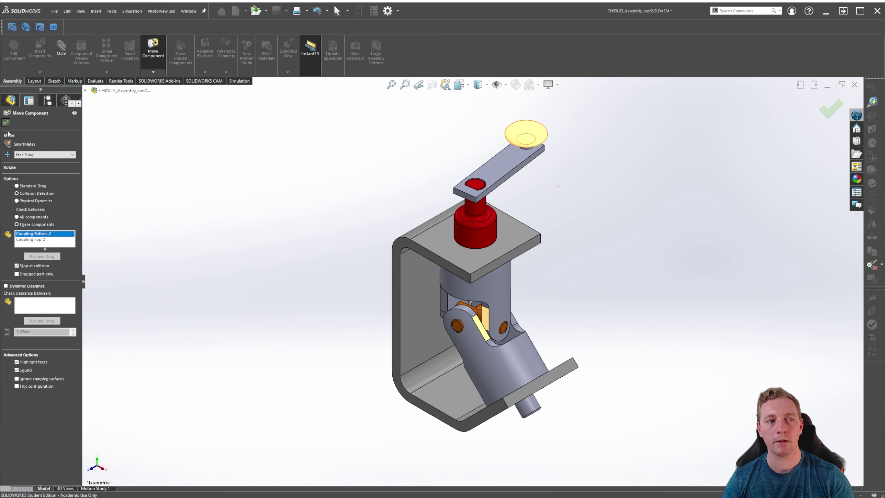
click(513, 355)
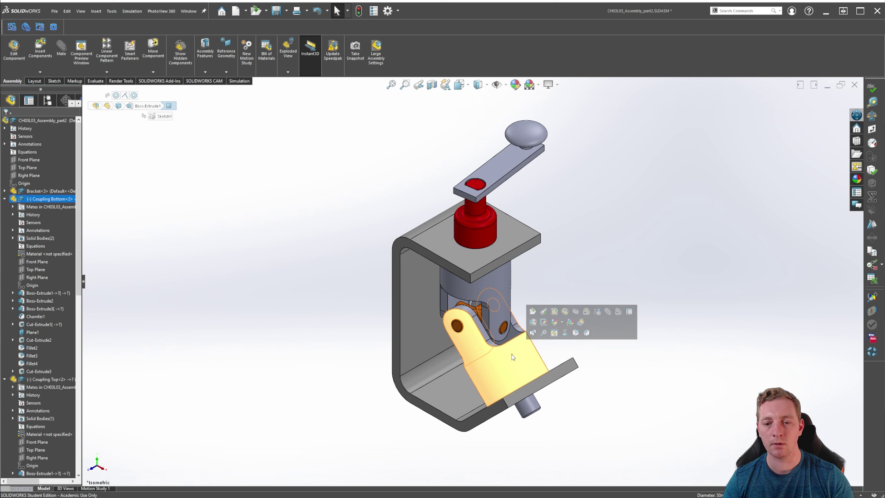
click(567, 313)
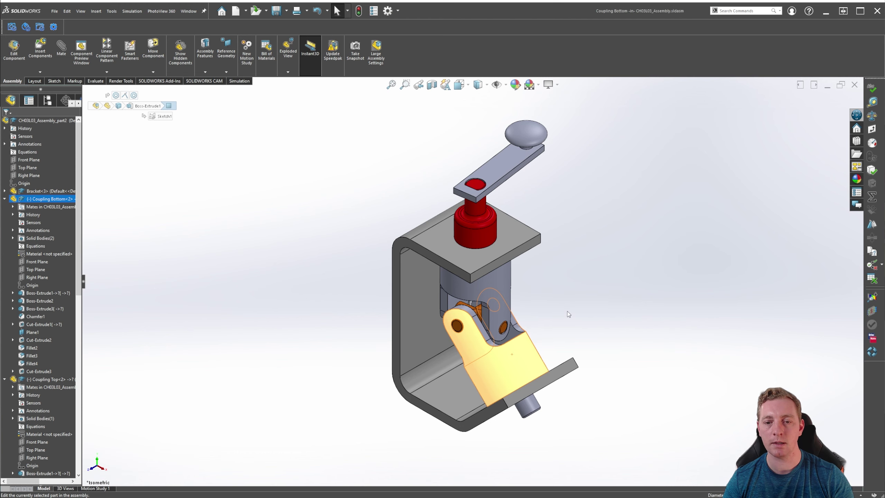
scroll(517, 334, down, 5)
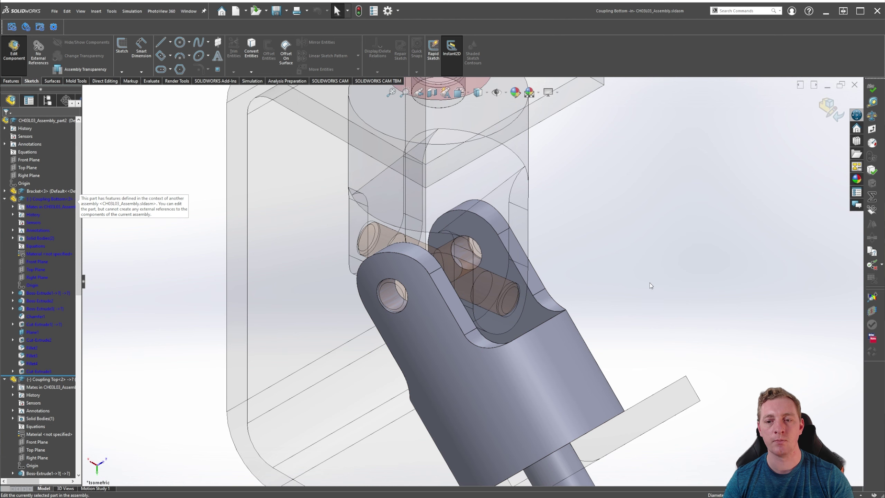
Chamfer the rear and front curved lug edges 2 mm at 45°, then exit part editing.
key(s)
click(675, 298)
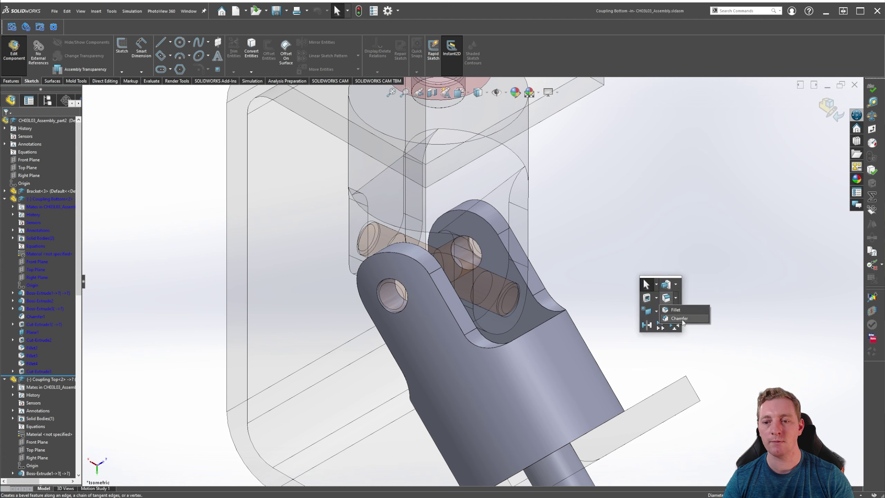
click(676, 284)
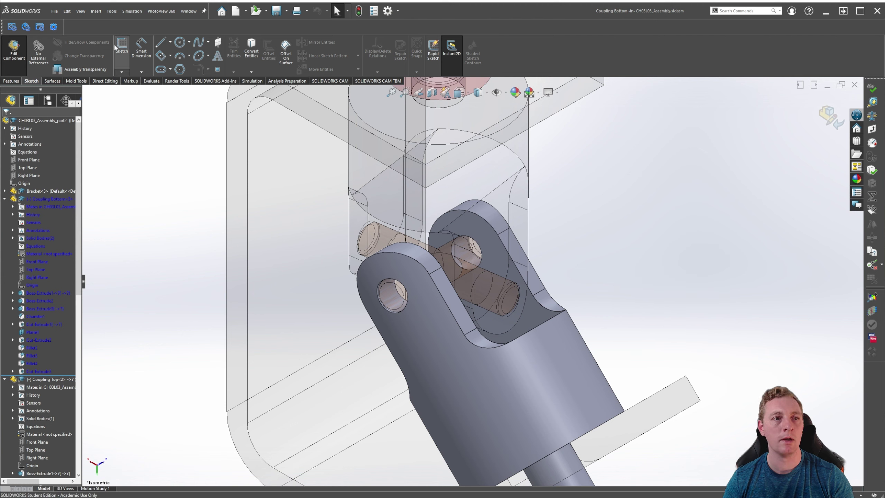
click(12, 81)
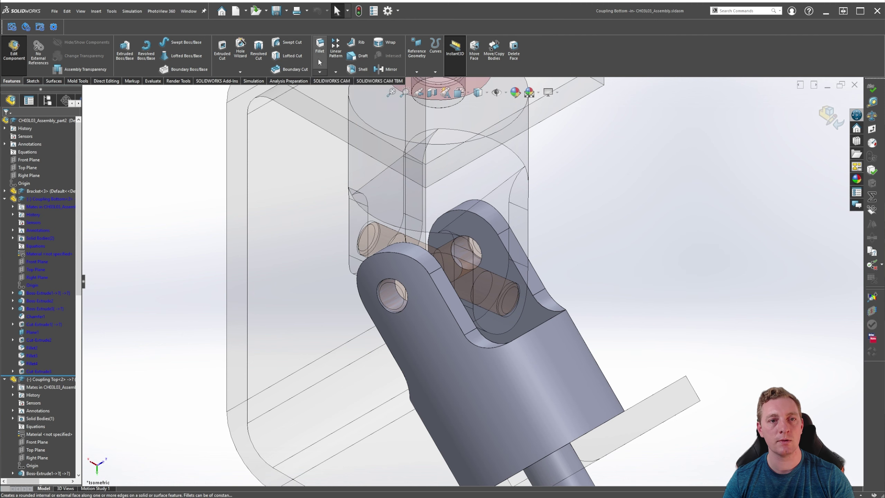
click(320, 72)
click(335, 91)
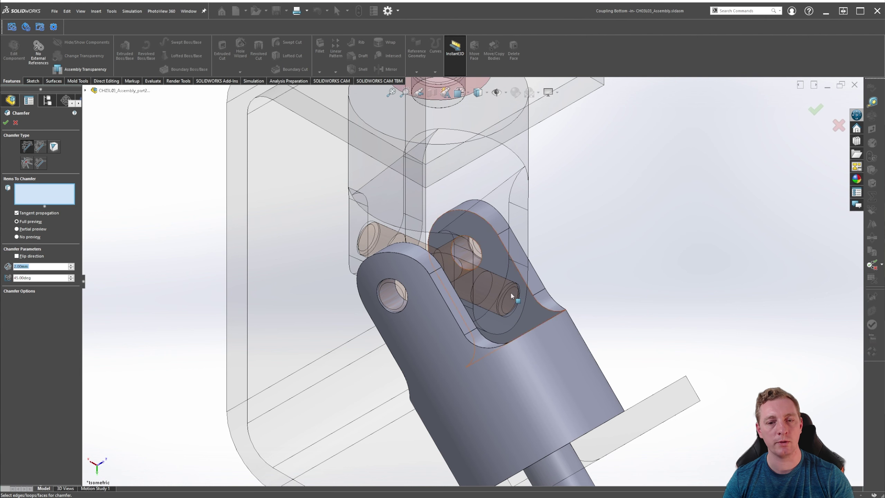
click(539, 303)
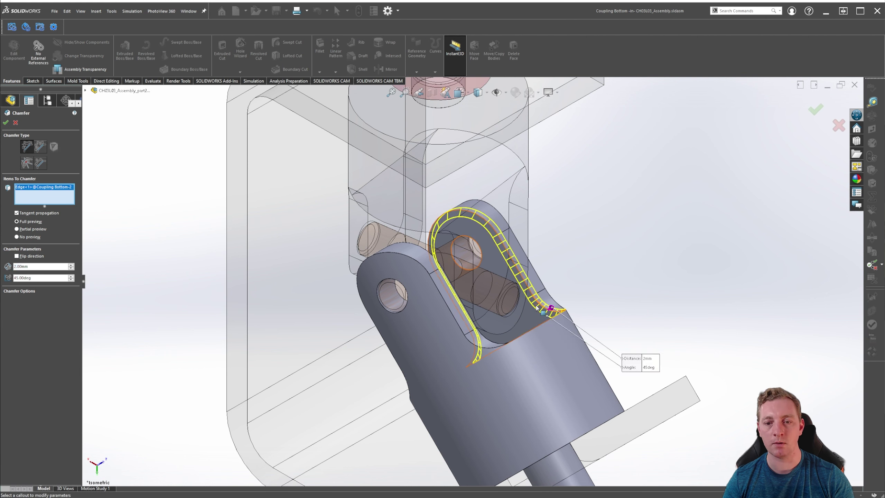
click(500, 343)
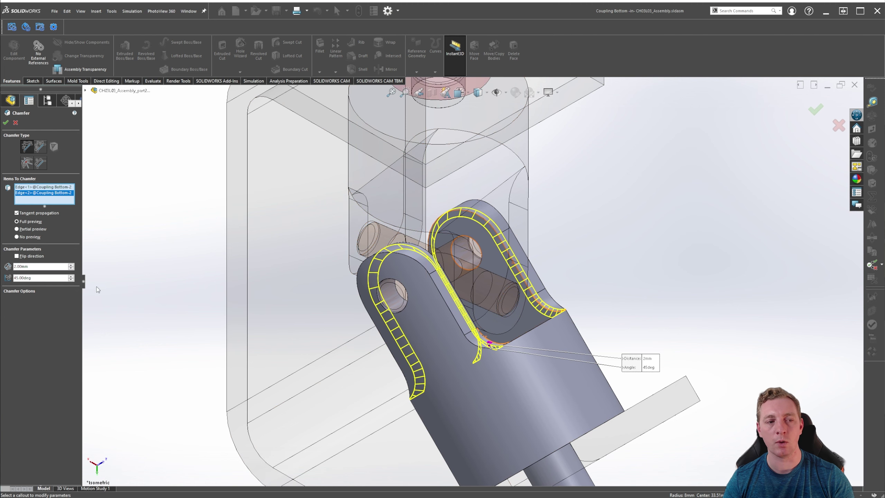
click(5, 122)
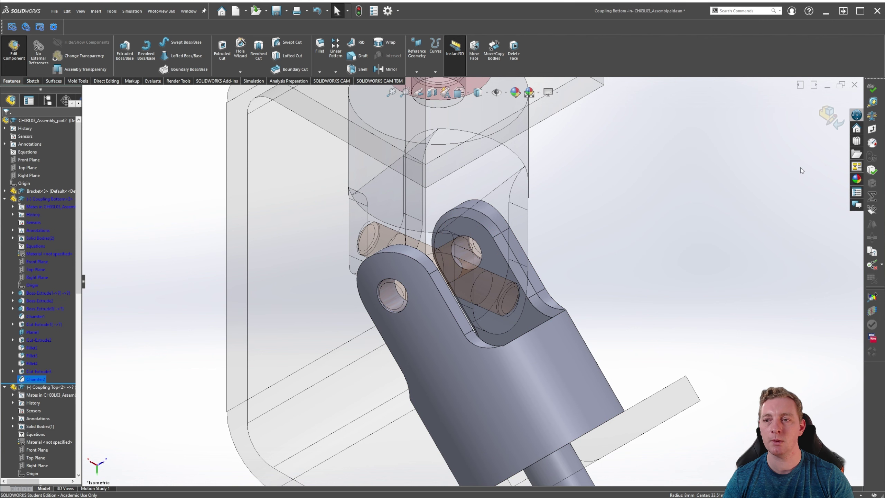
click(827, 119)
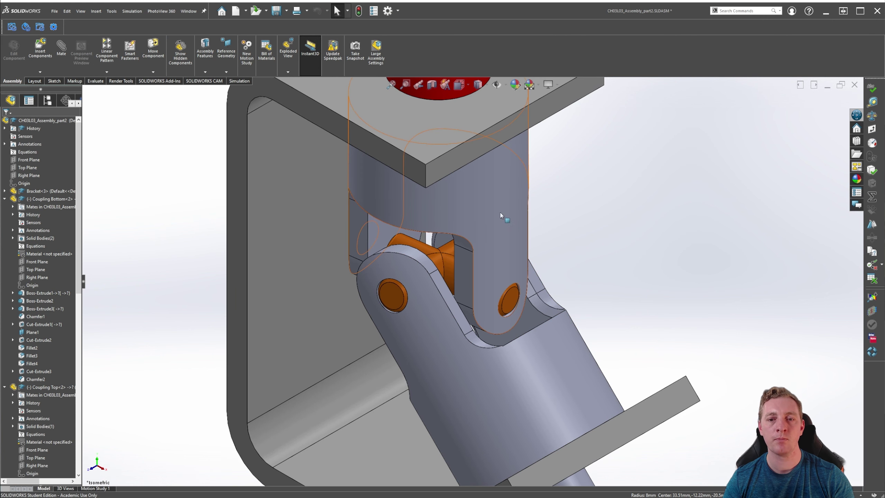
Edit Coupling Top, chamfer its two curved edges 2 mm at 45°, exit, and zoom to fit.
click(483, 190)
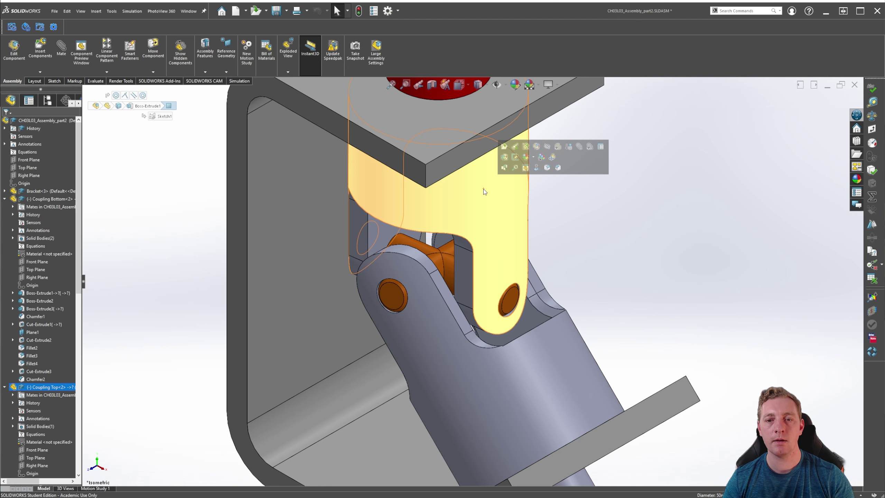
click(536, 148)
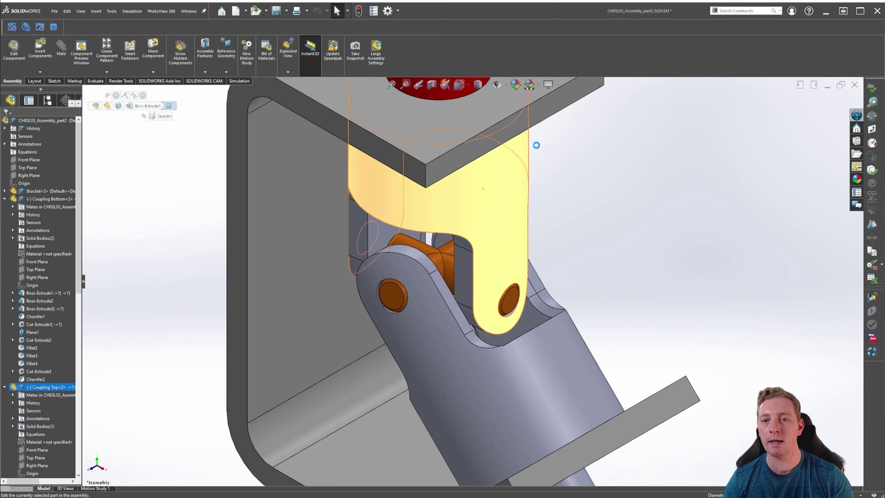
click(320, 72)
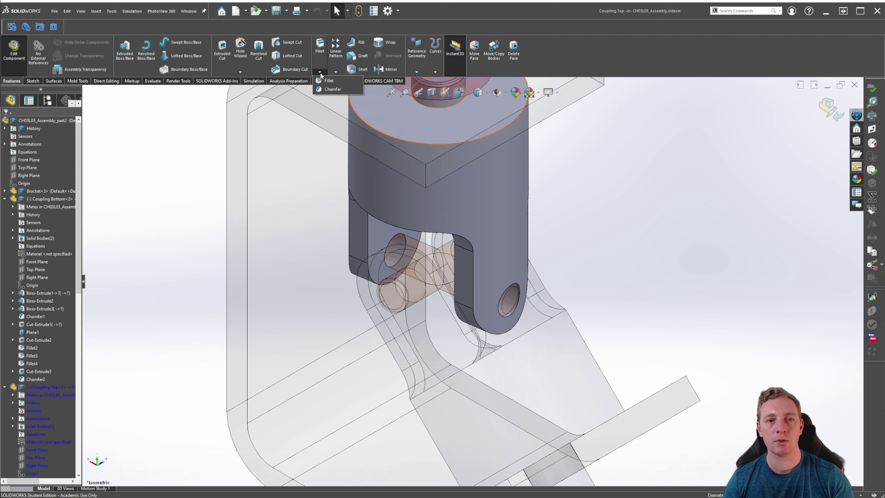
click(334, 90)
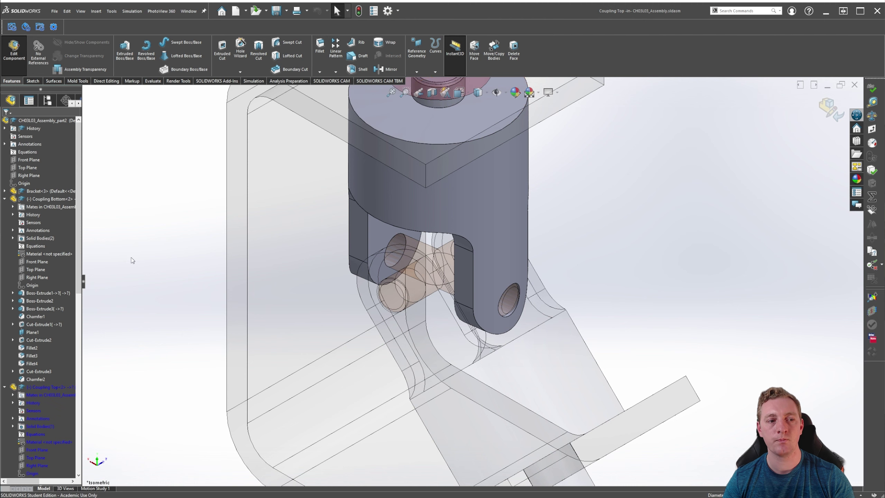
click(367, 236)
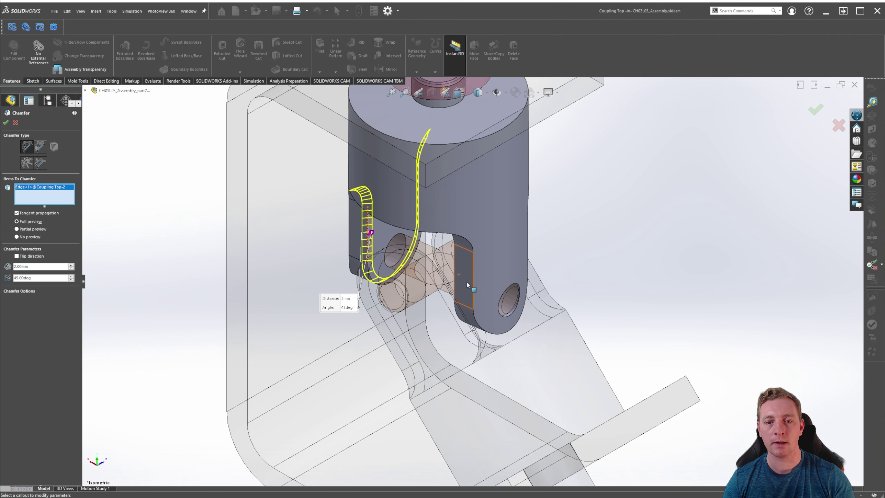
click(454, 263)
key(Return)
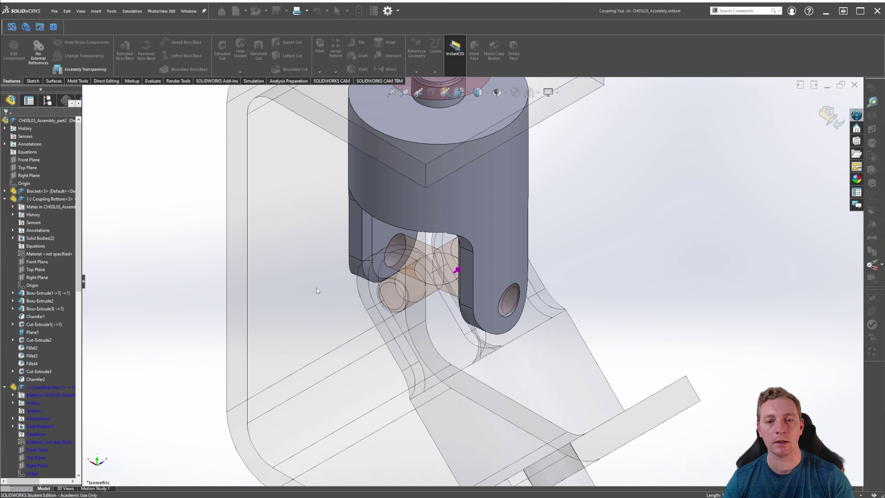
click(832, 117)
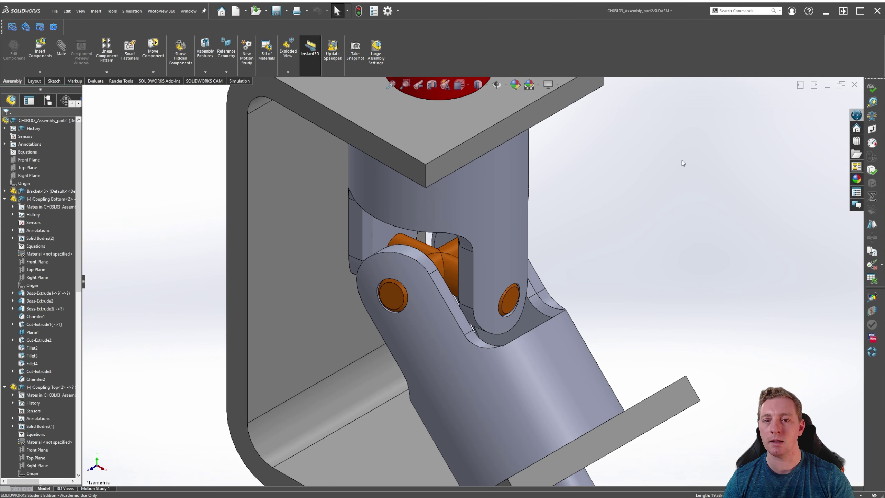
key(f)
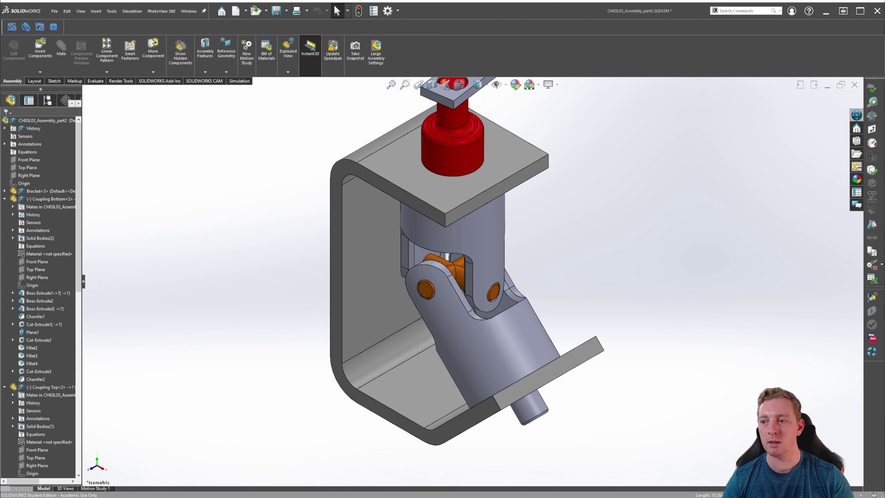
In Move Component, check collisions between Coupling Top and Coupling Bottom, then swing the crank.
click(152, 46)
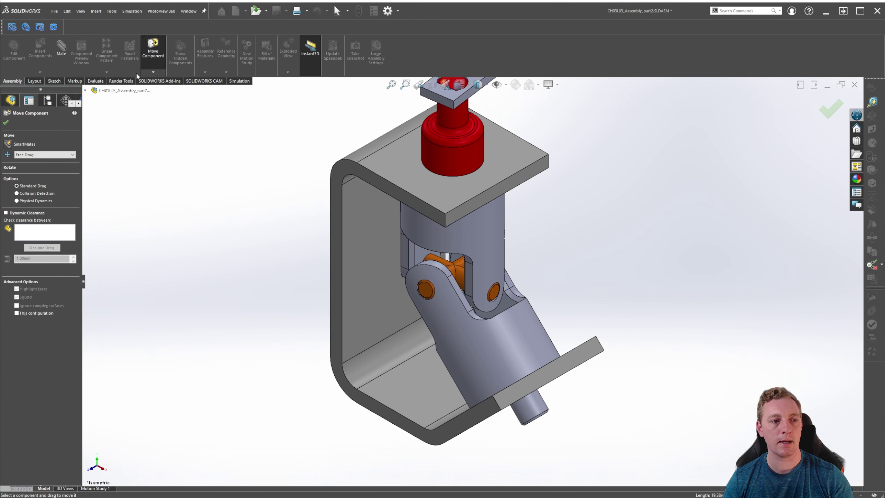
click(18, 193)
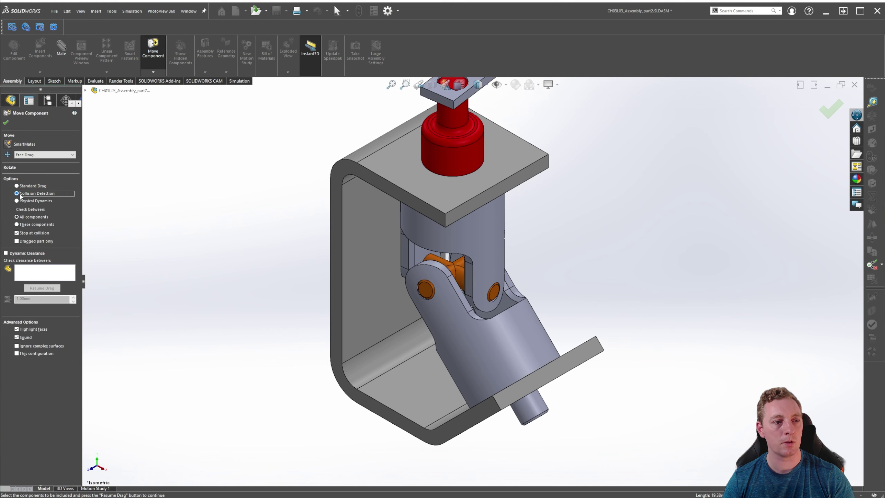
click(25, 224)
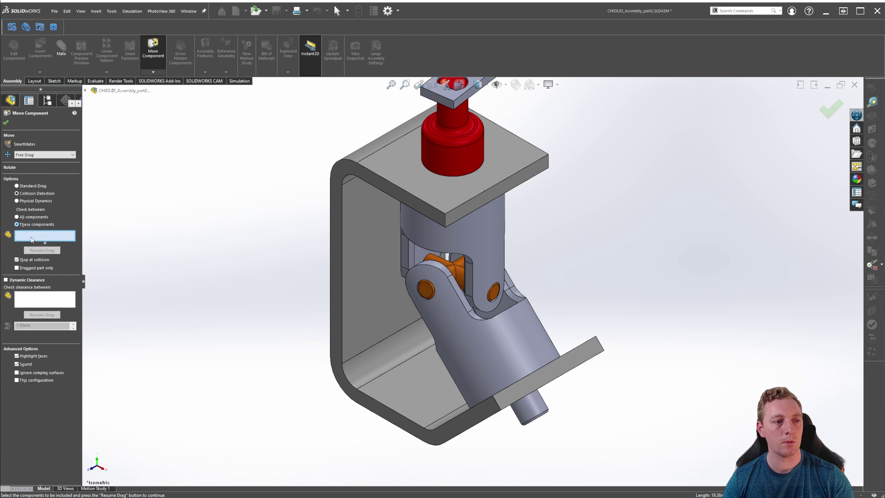
click(482, 236)
click(503, 330)
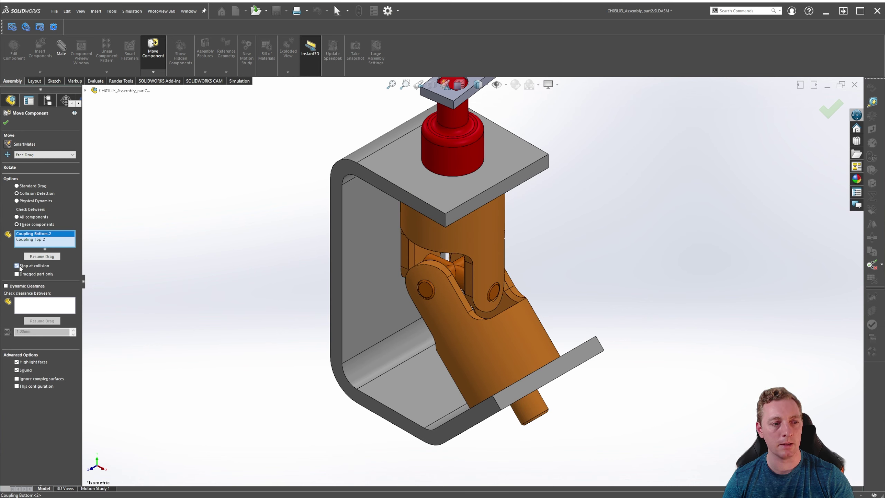
click(41, 256)
scroll(306, 248, up, 3)
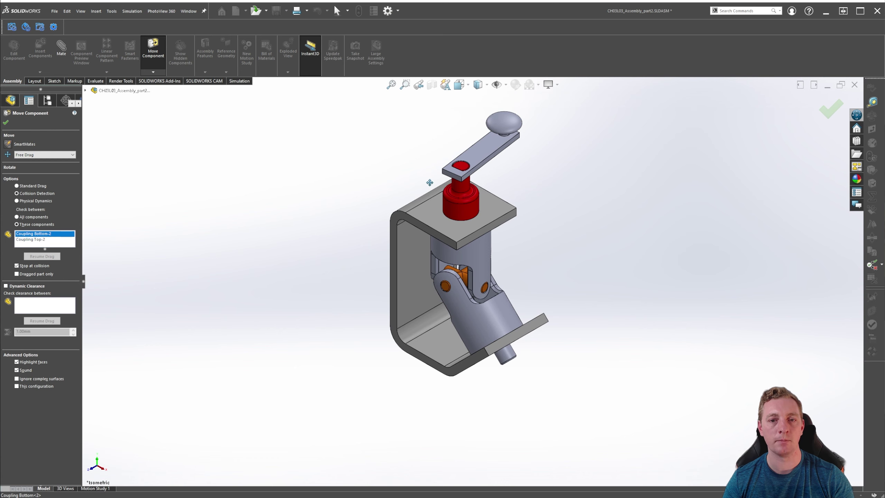
drag(499, 157, 388, 217)
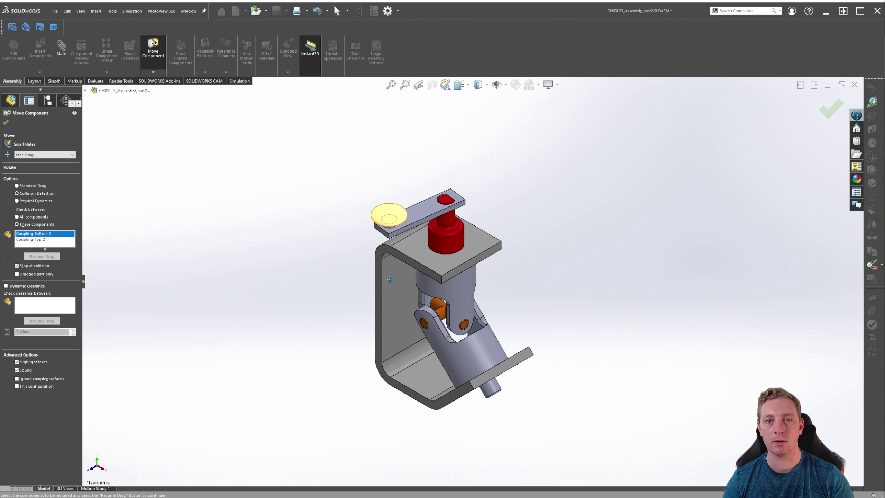
Turn on dynamic clearance for both couplings and swing the crank, reaching a 0.54 mm minimum gap.
click(6, 286)
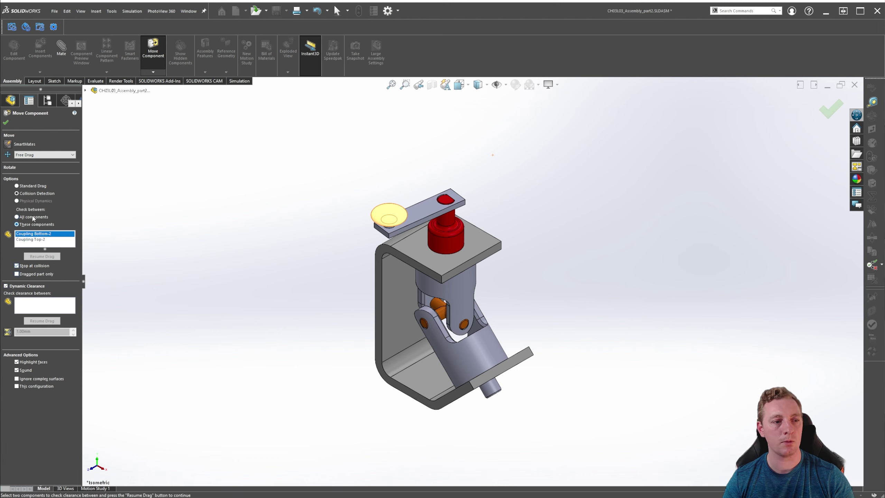
click(28, 307)
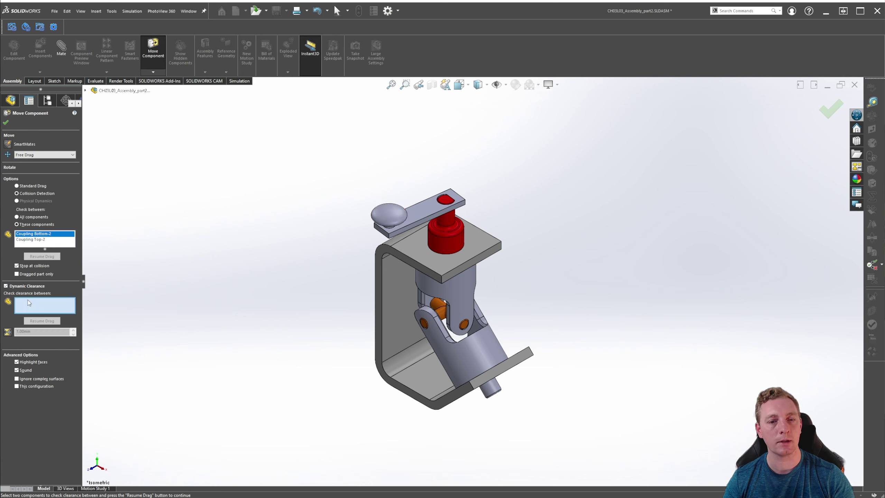
click(471, 291)
click(465, 371)
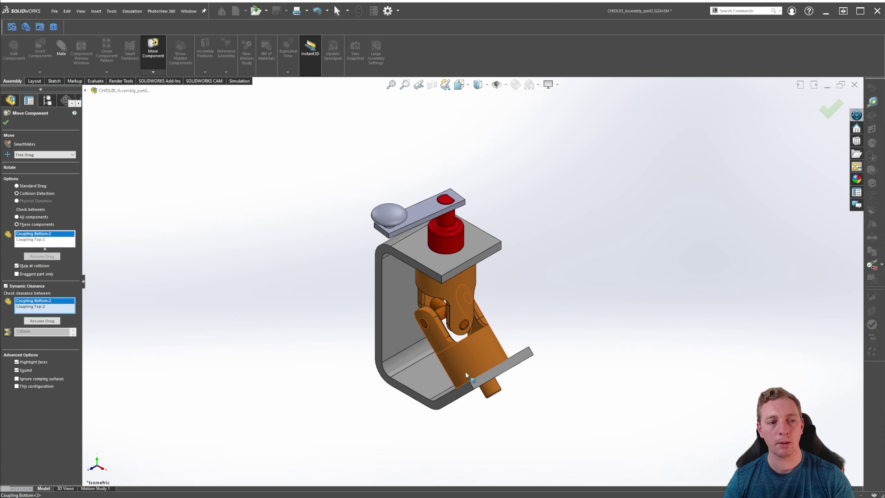
click(42, 321)
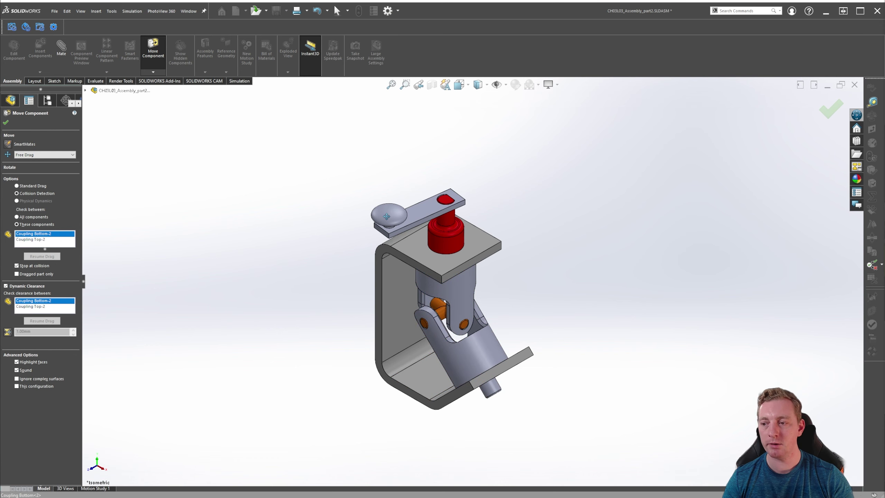
drag(387, 216, 474, 227)
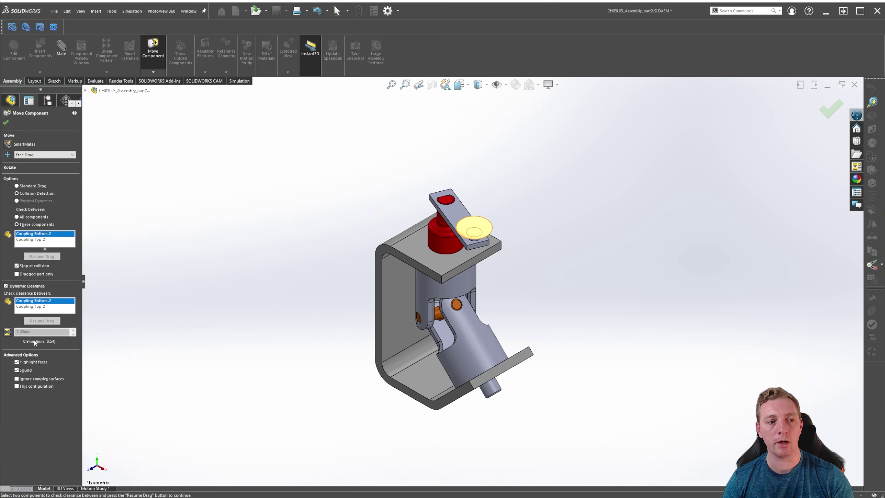
drag(473, 228, 313, 239)
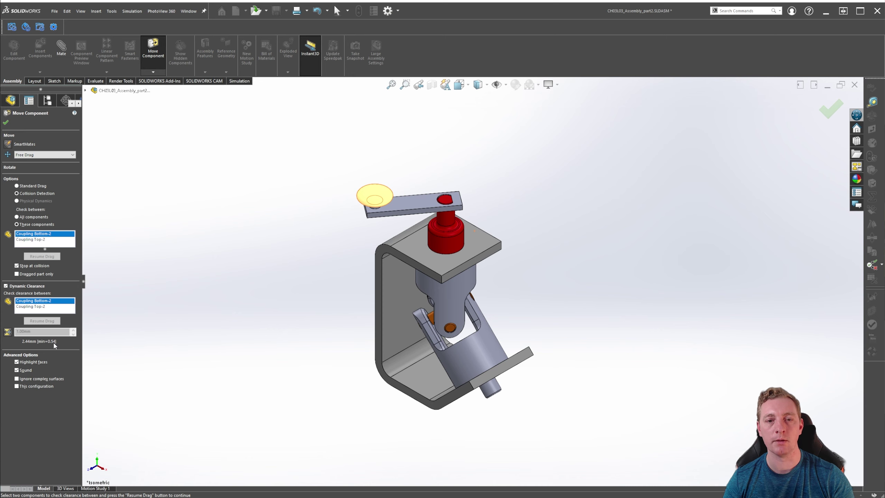
drag(379, 194, 453, 158)
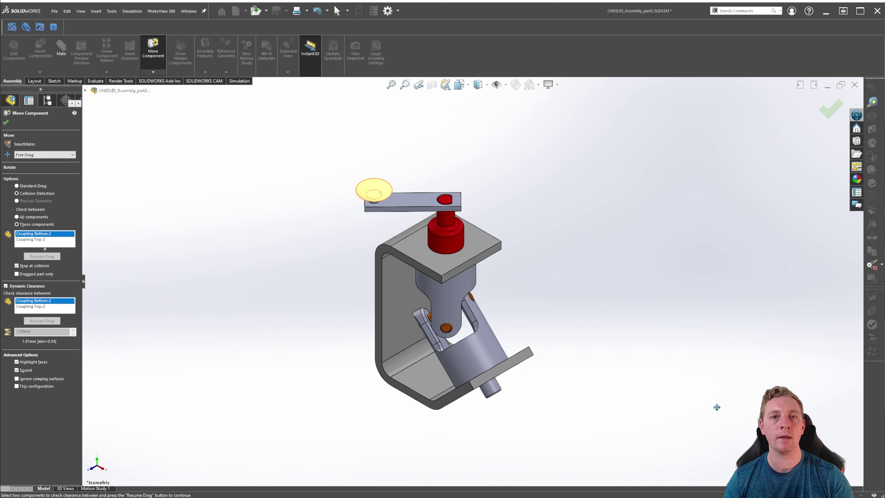
Enable Stop at Specified Clearance at 1.1 mm and rotate the crank against that limit.
click(8, 332)
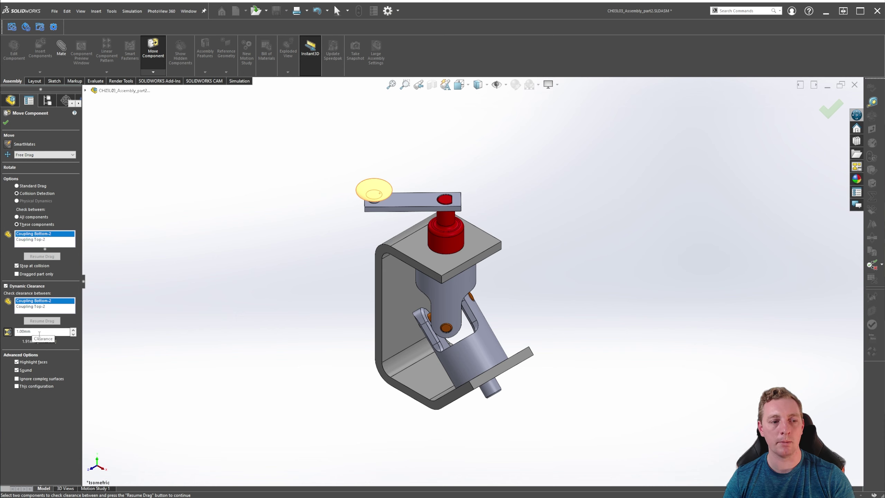
drag(369, 209, 455, 322)
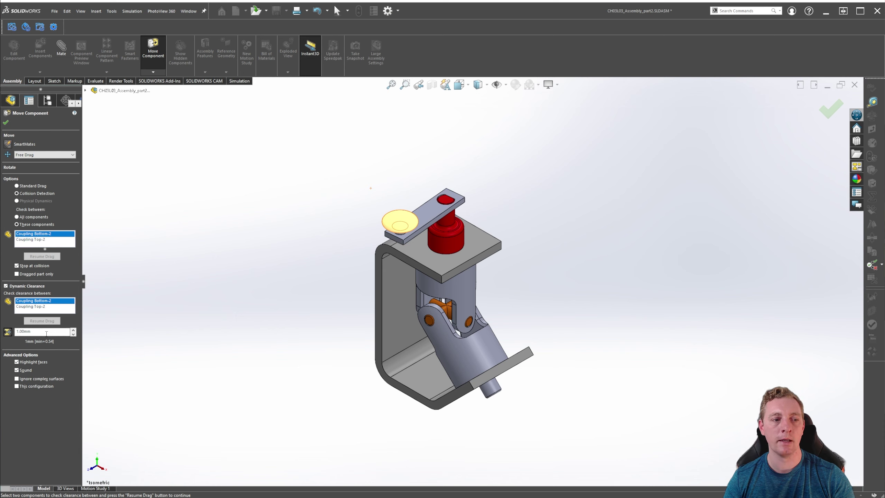
double_click(25, 331)
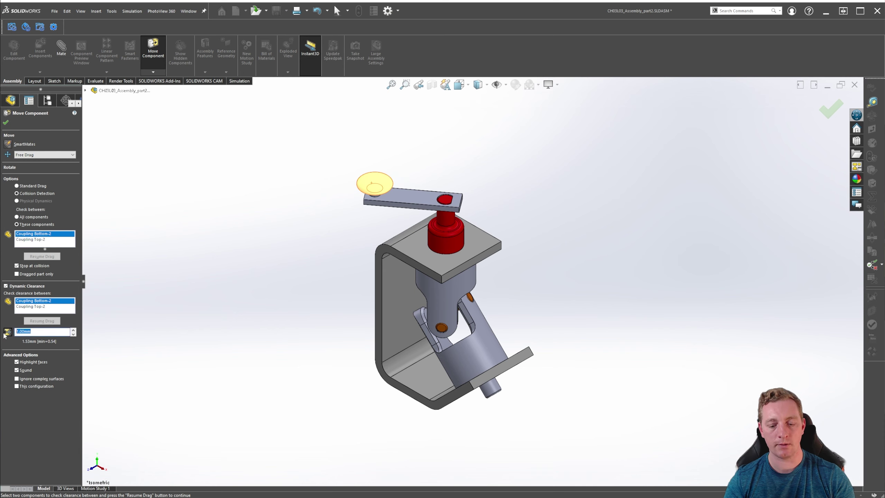
text(1.1)
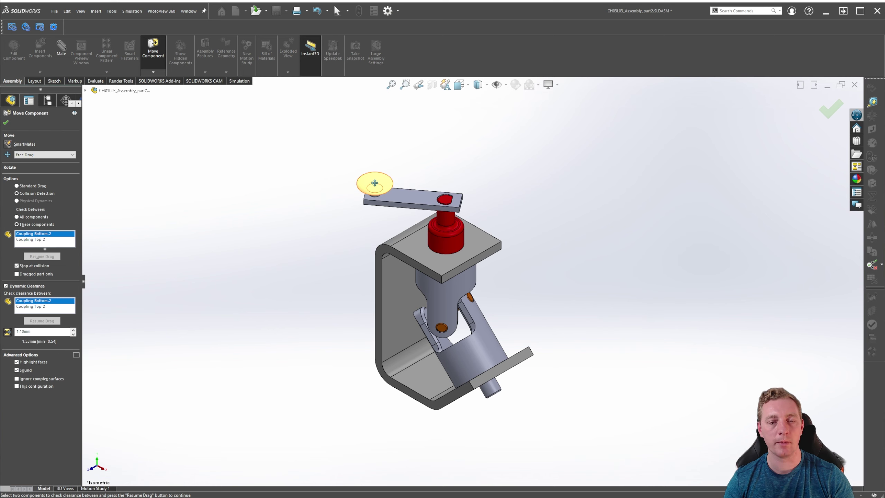
drag(375, 182, 440, 288)
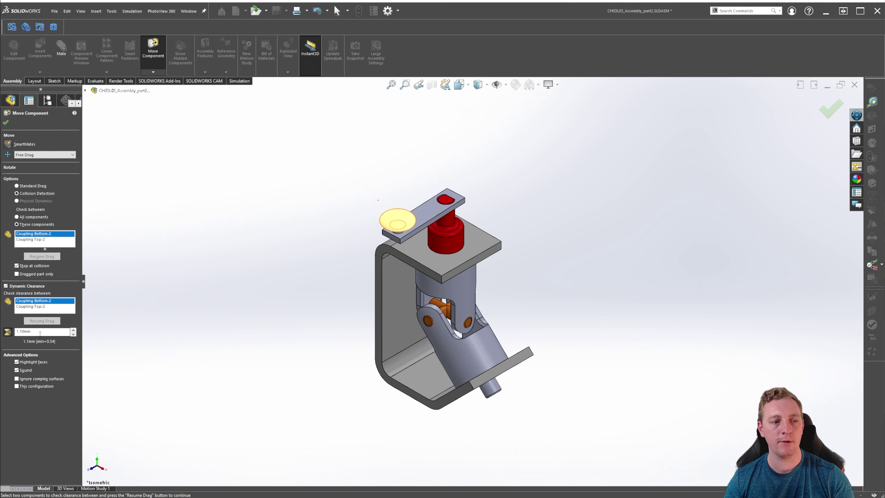
Lower the clearance limit to 1.00 mm and swing the crank back and forth to test it.
double_click(23, 331)
text(1.00mm)
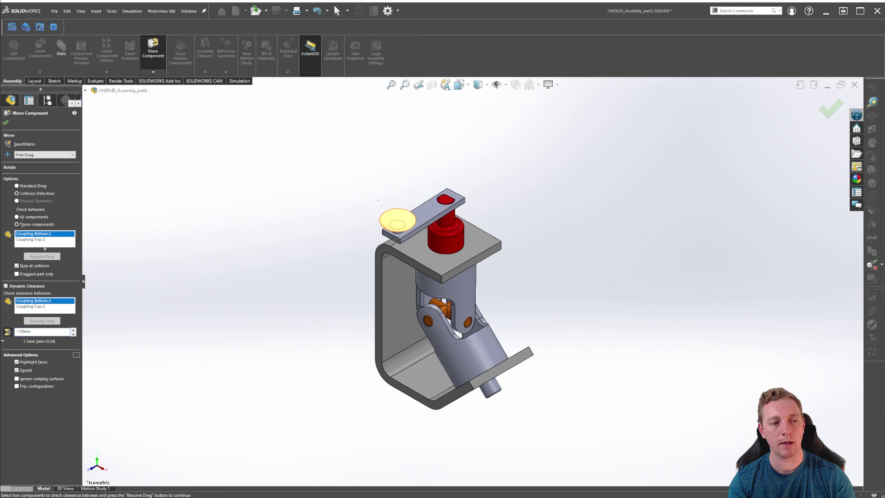
drag(443, 245, 524, 230)
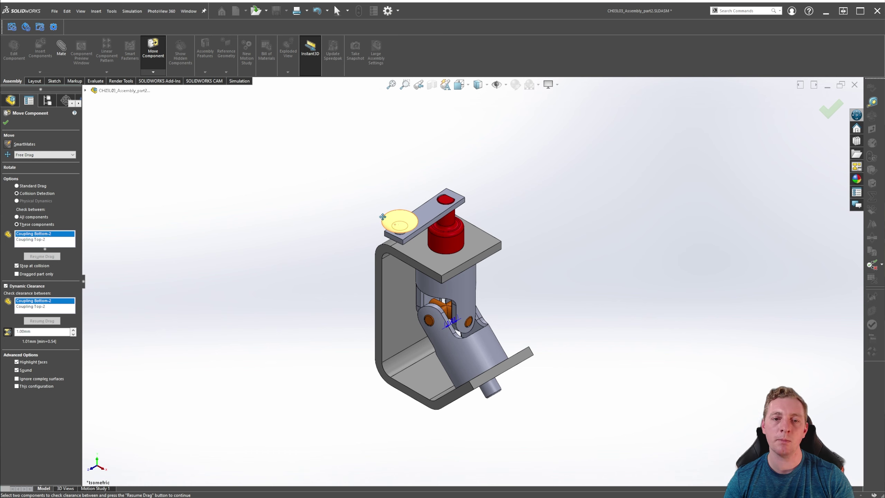
drag(382, 217, 367, 190)
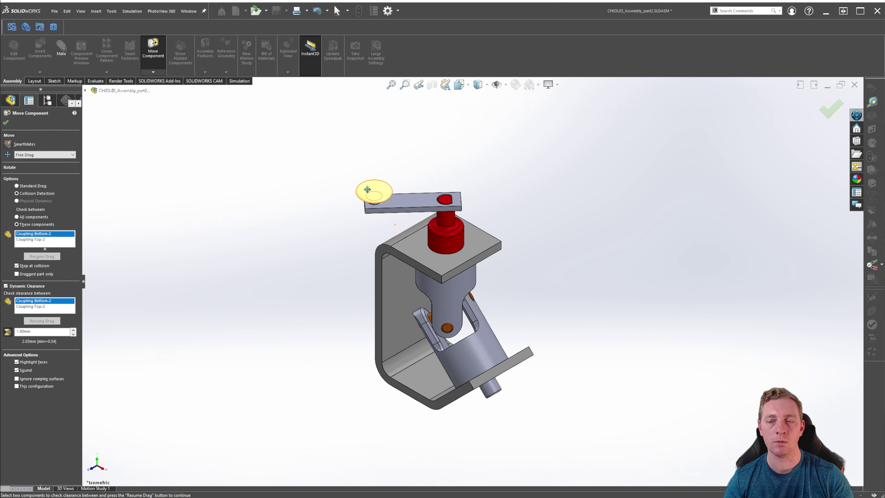
drag(367, 190, 375, 182)
Reset the clearance limit to 1.10 mm and rotate the crank to confirm where it stops.
triple_click(41, 331)
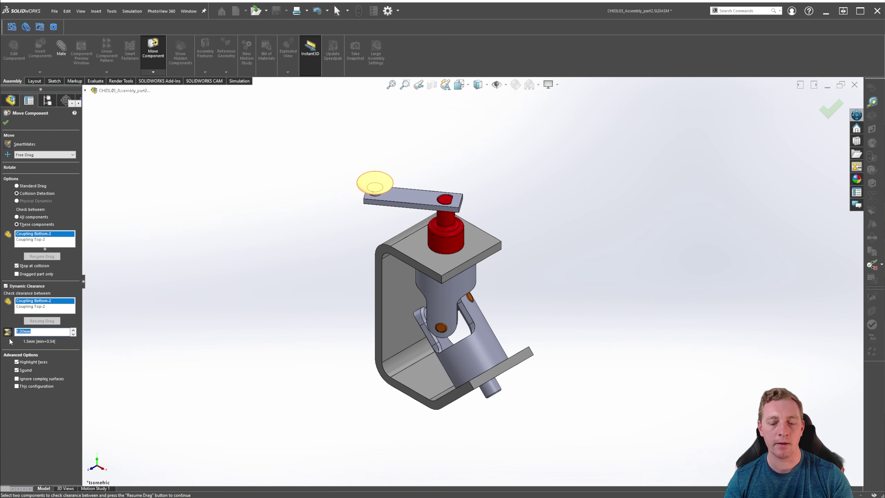
text(1.10mm)
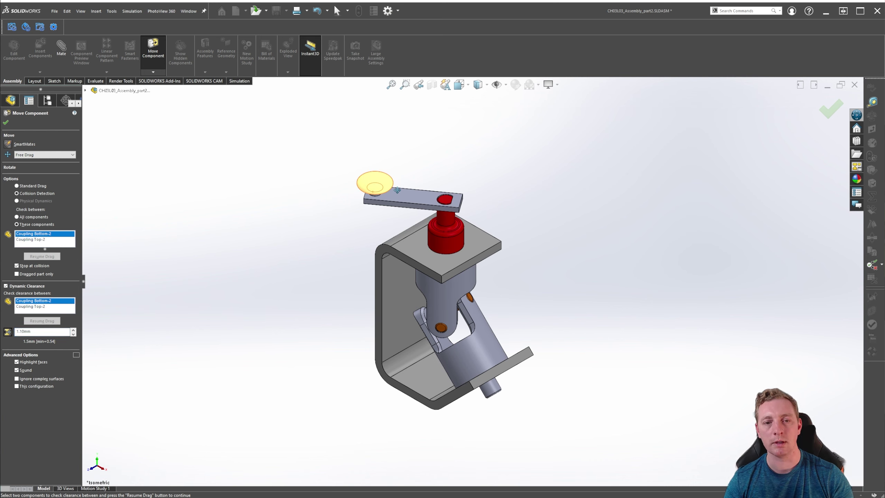
drag(373, 186, 363, 307)
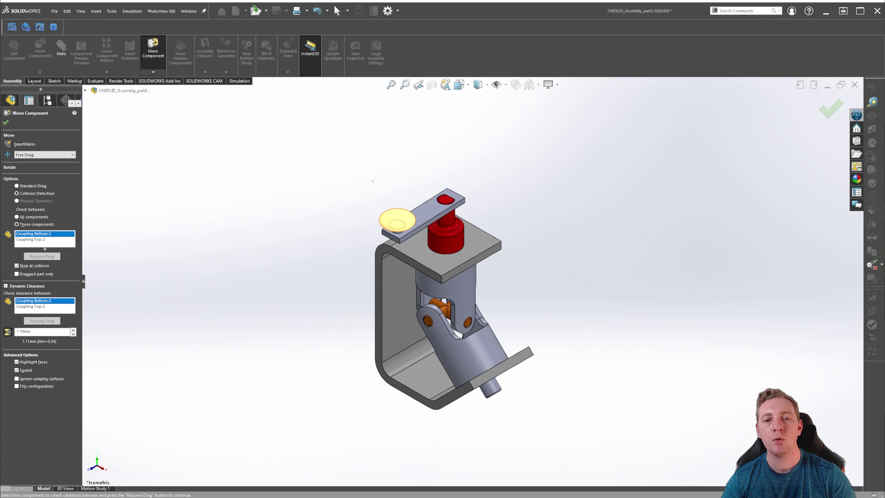